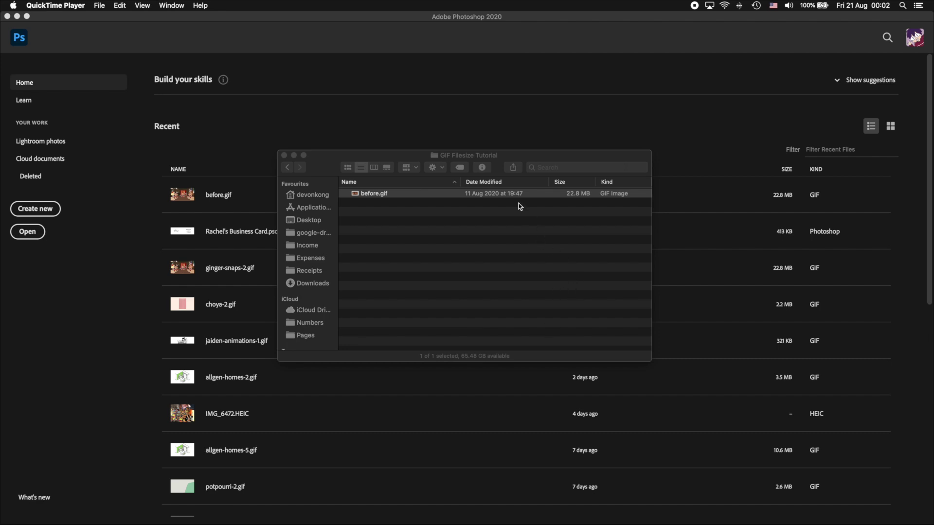
Step: Confirm before.gif in the GIF Filesize Tutorial folder is 22.8 MB, then return to Photoshop
left_click(576, 197)
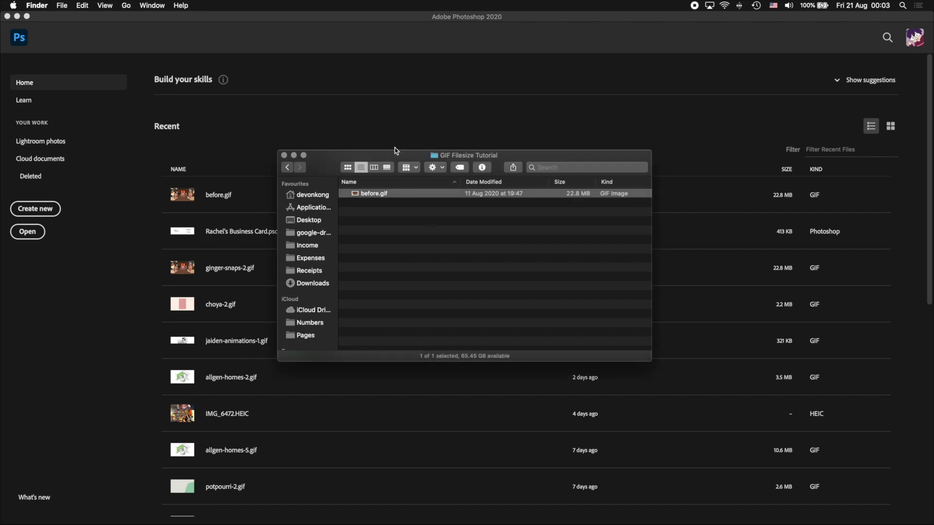
left_click(382, 115)
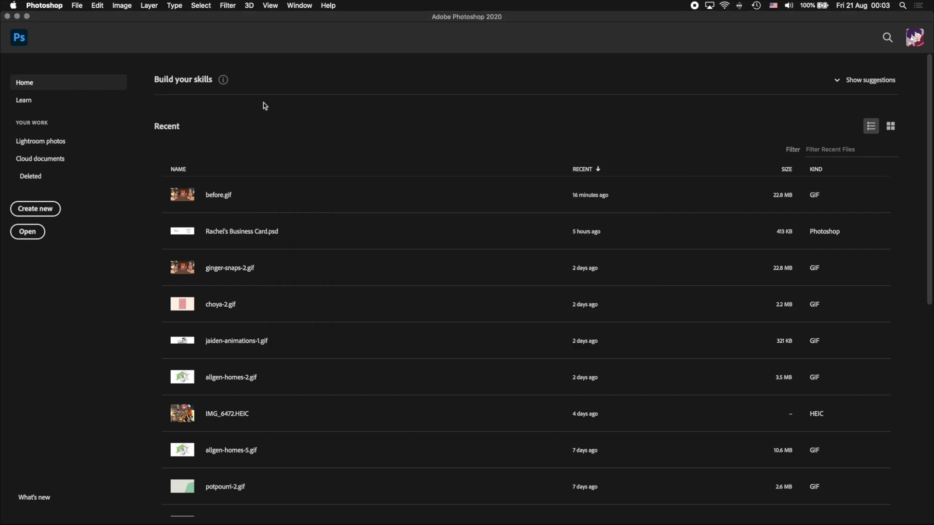
Step: Open before.gif in Photoshop via File > Open
left_click(78, 7)
left_click(91, 26)
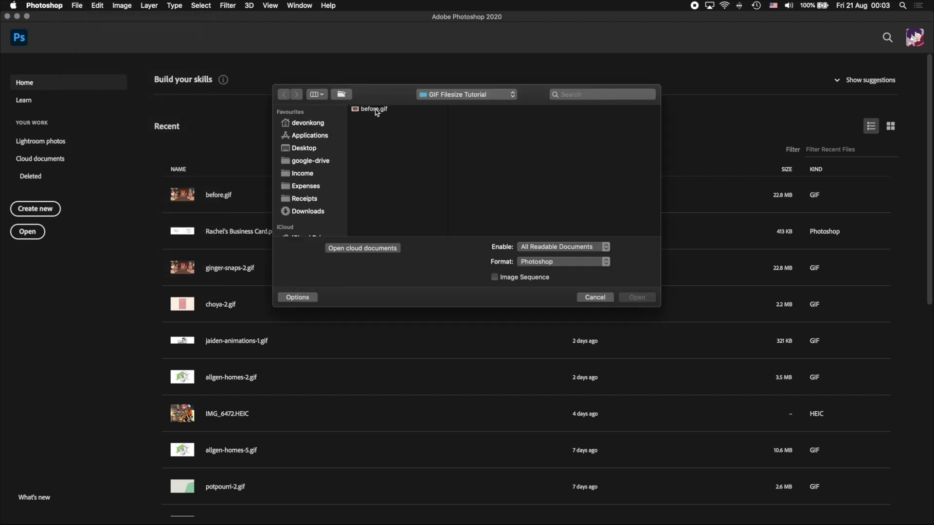
left_click(377, 110)
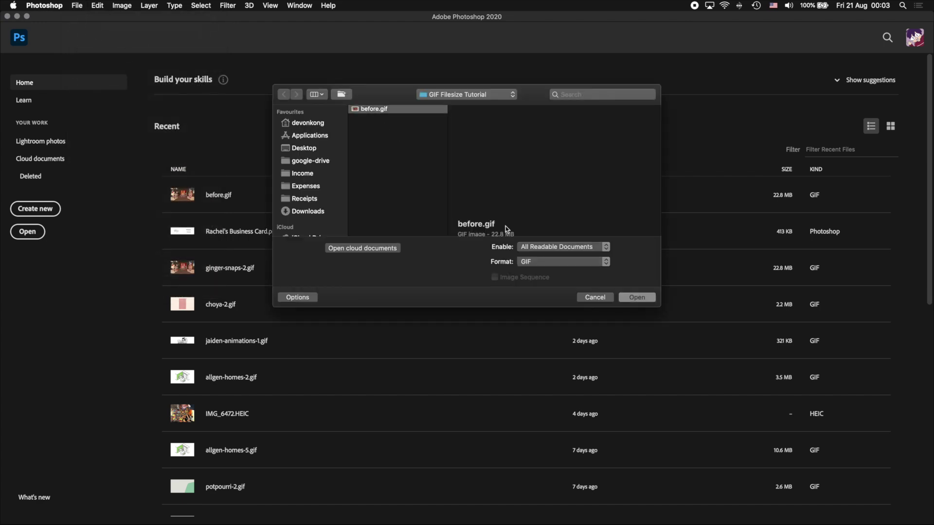
left_click(638, 298)
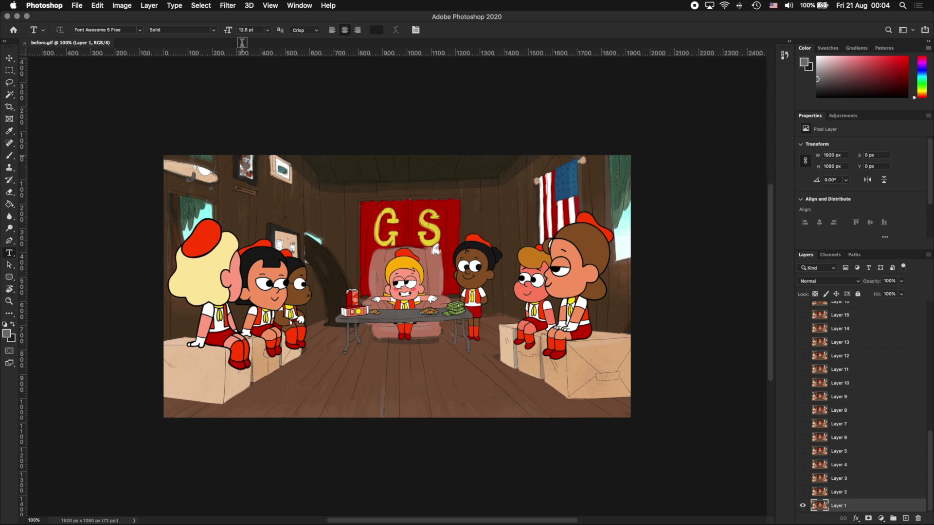
Step: Show the Timeline panel with the largest frame thumbnail size
left_click(299, 5)
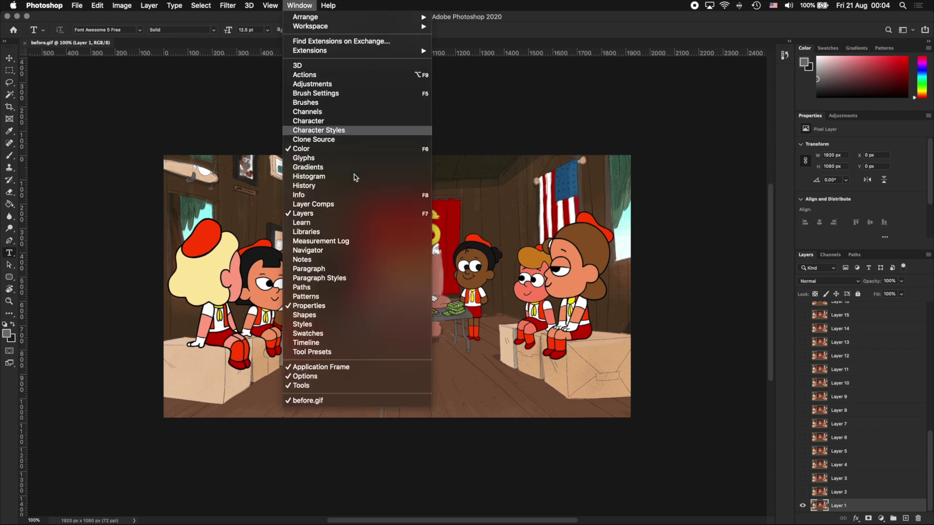
left_click(310, 344)
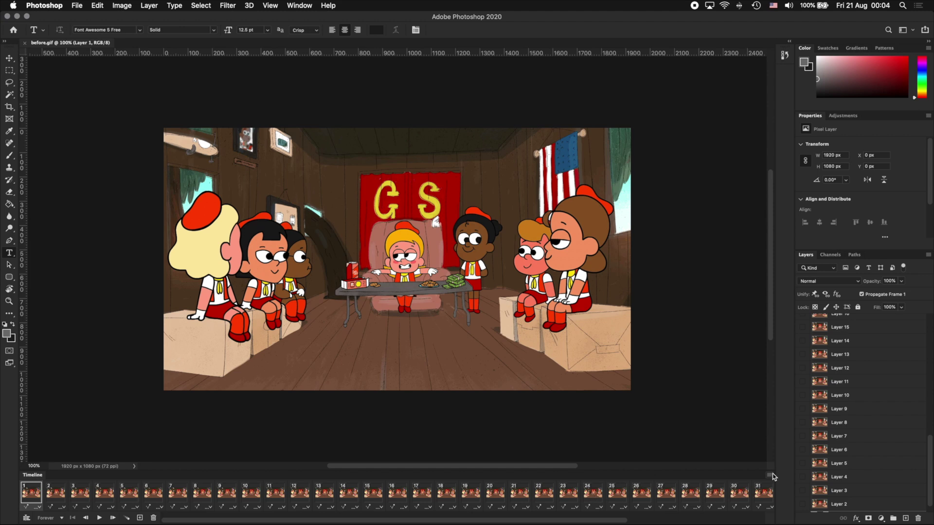
left_click(769, 475)
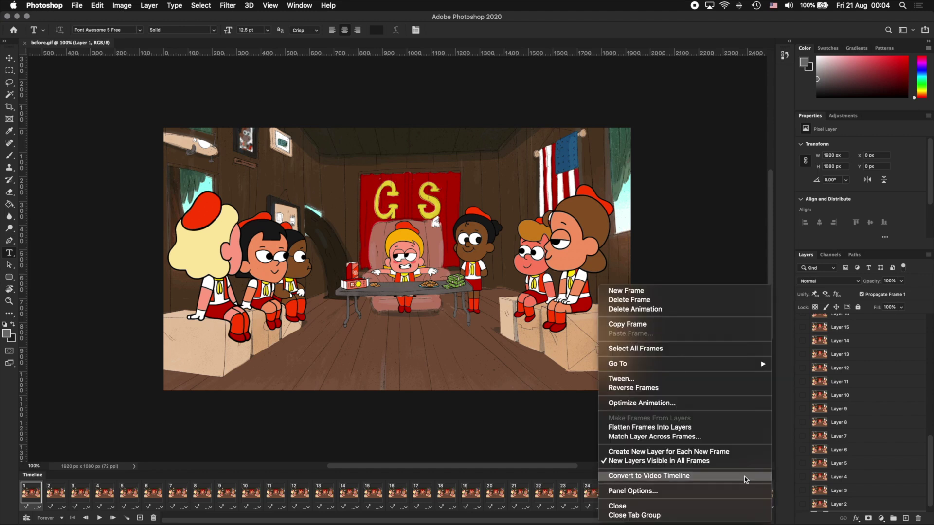
left_click(667, 491)
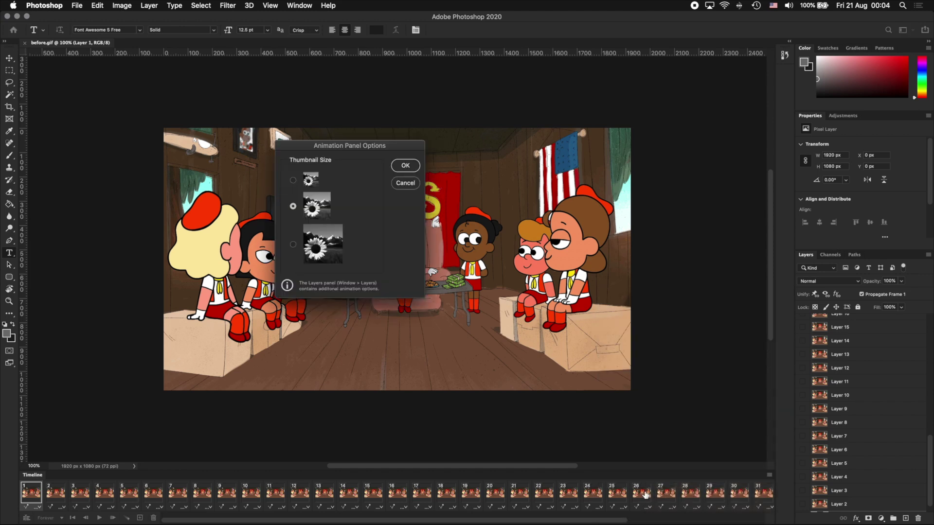
left_click(293, 245)
left_click(415, 167)
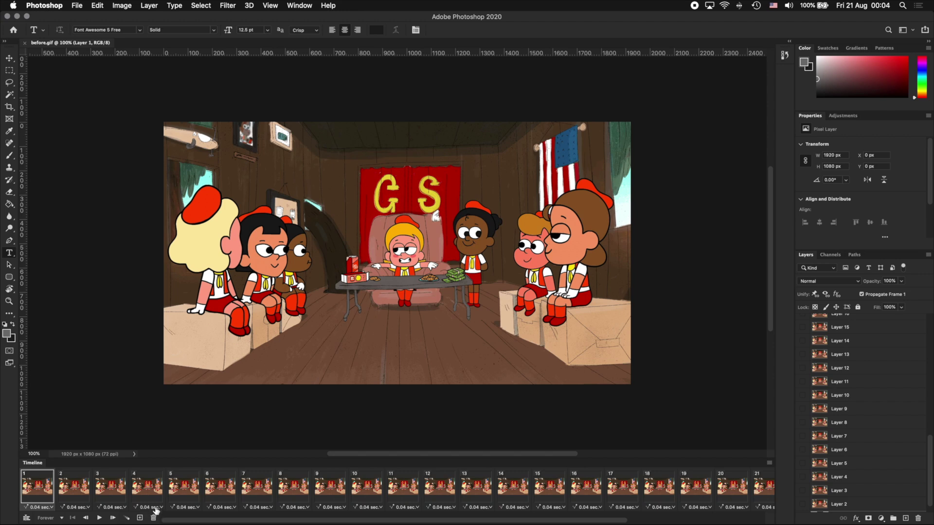
Step: Step through the animation frames from the first frame to frame 9
left_click(155, 509)
left_click(147, 508)
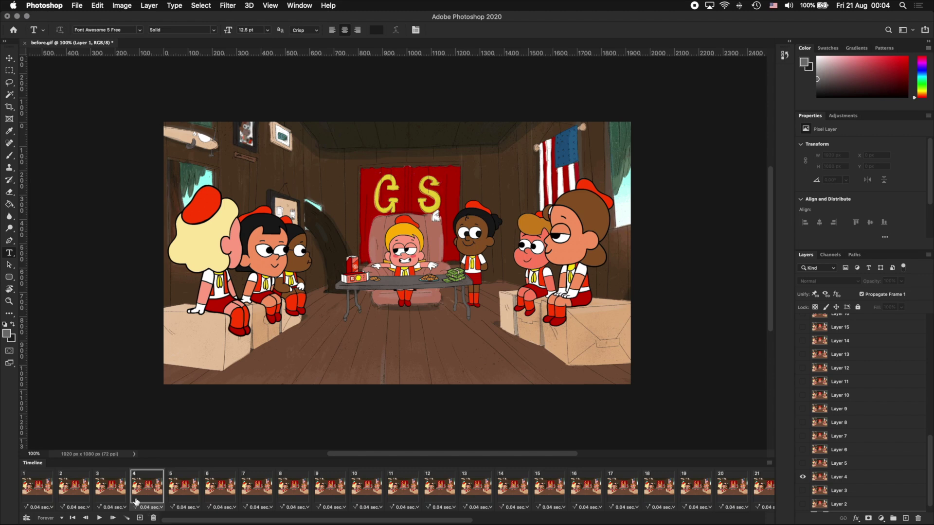
left_click(39, 498)
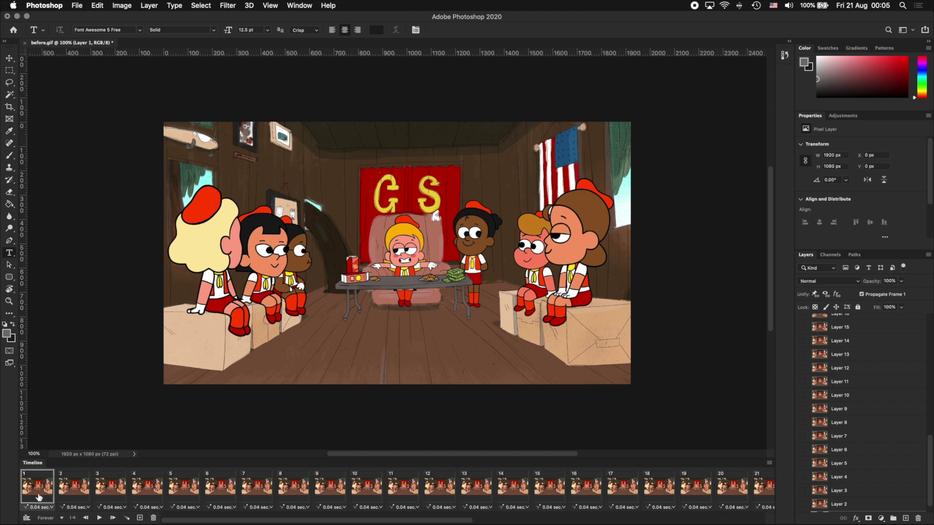
left_click(73, 487)
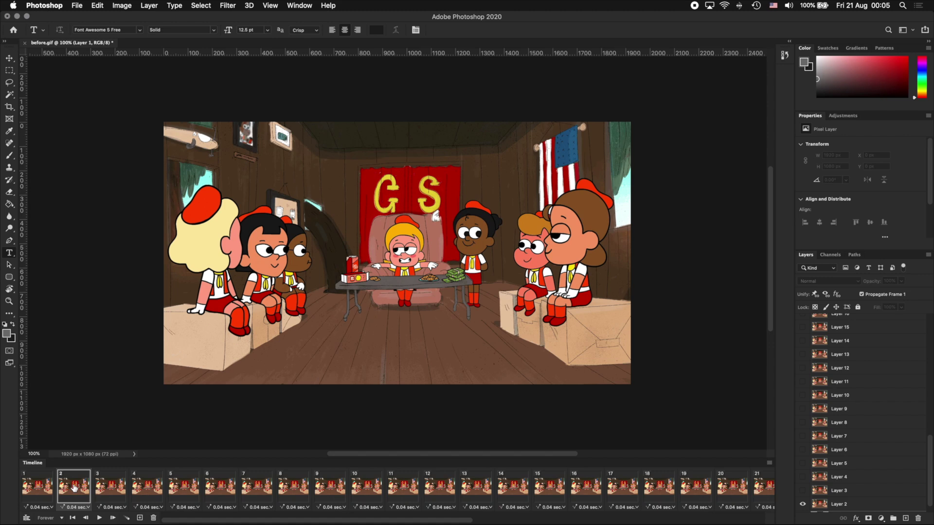
left_click(110, 488)
left_click(152, 491)
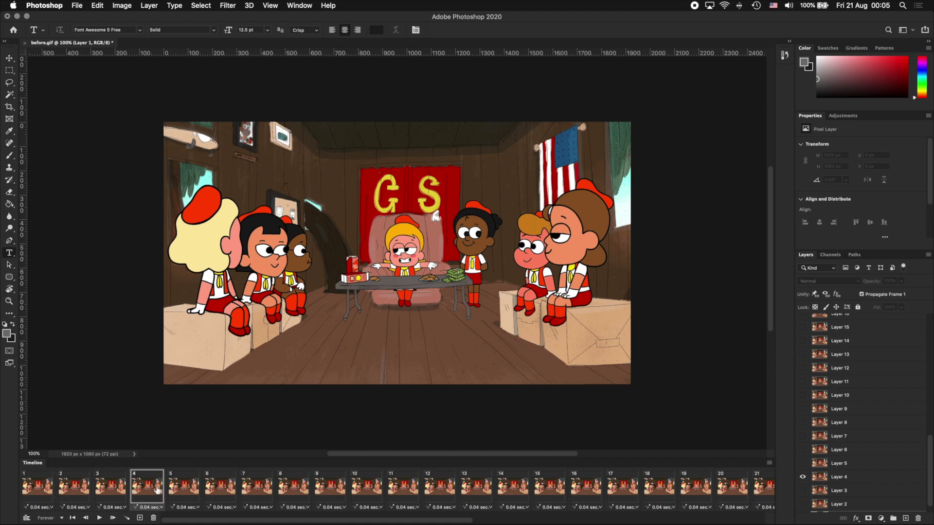
left_click(188, 491)
left_click(219, 488)
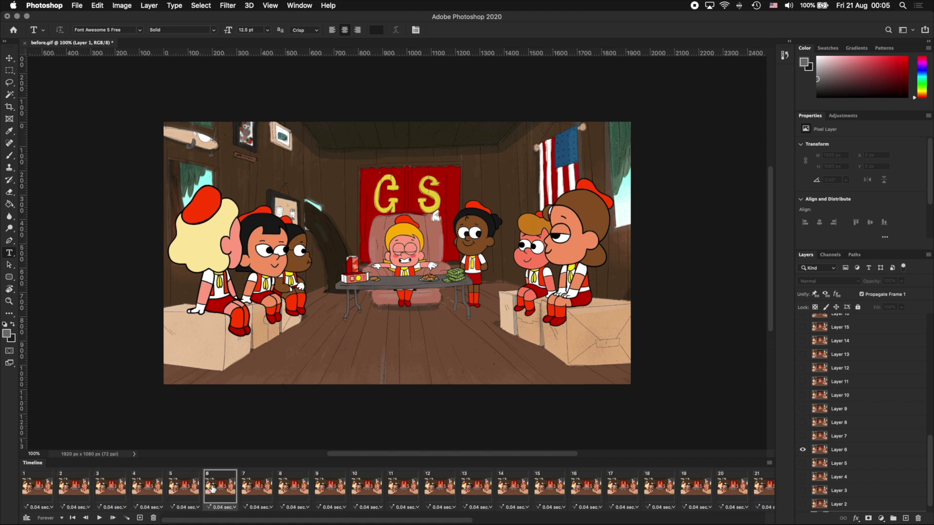
left_click(252, 489)
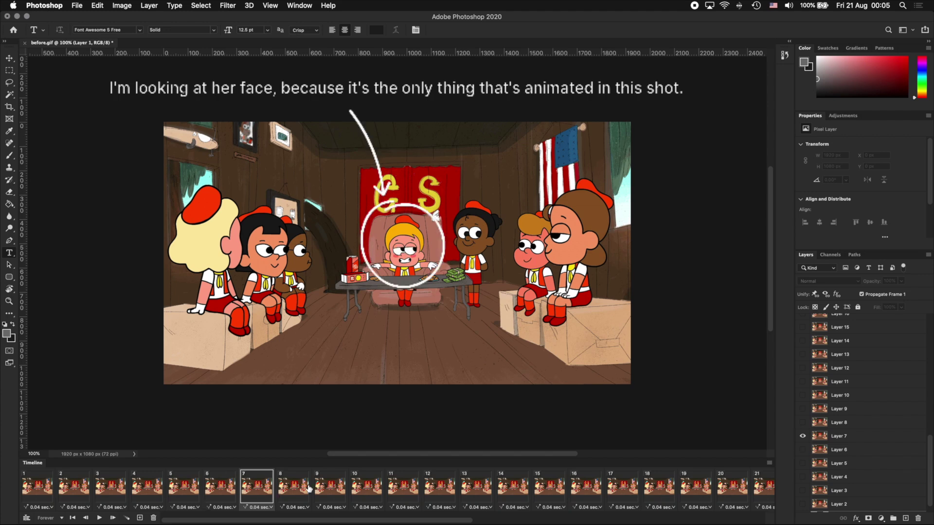
left_click(303, 489)
left_click(330, 489)
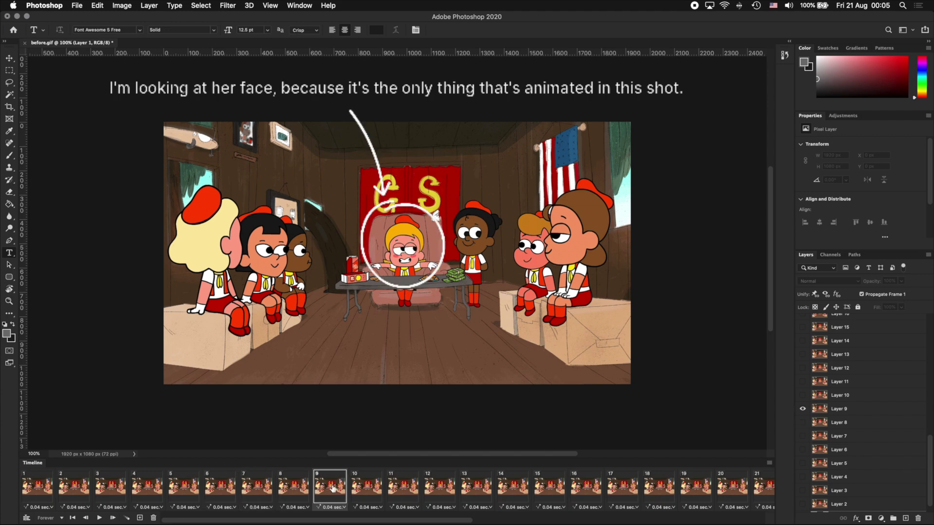
Step: Continue through frames 10 to 20, then jump back to frame 9
left_click(372, 489)
left_click(408, 488)
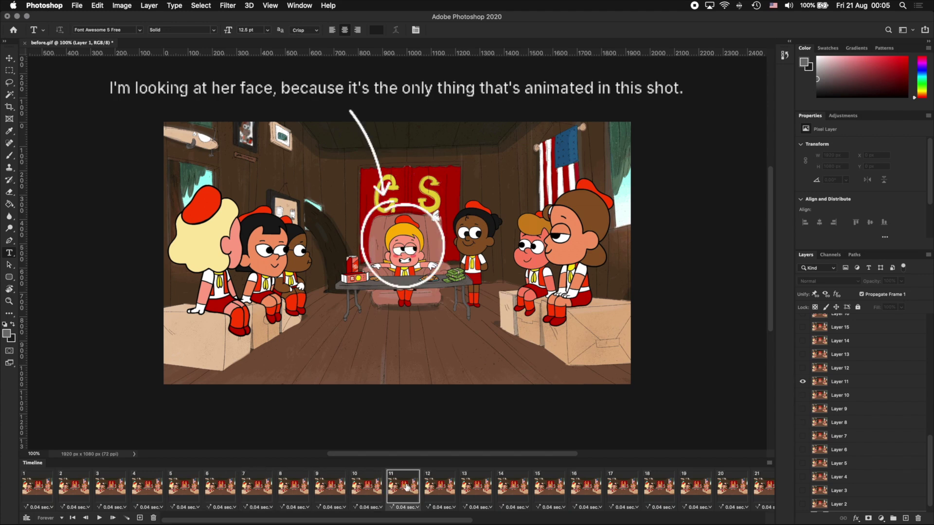
left_click(378, 487)
left_click(398, 488)
left_click(433, 489)
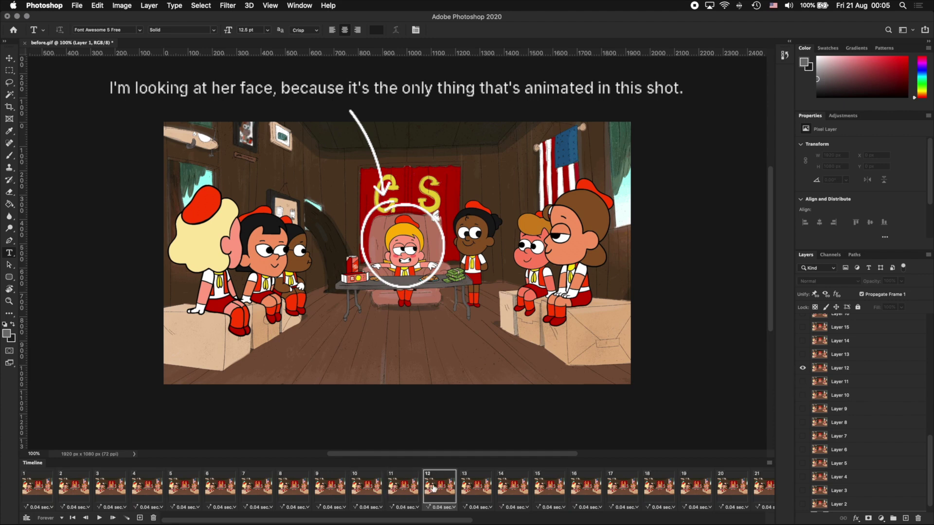
left_click(484, 488)
left_click(518, 488)
left_click(547, 489)
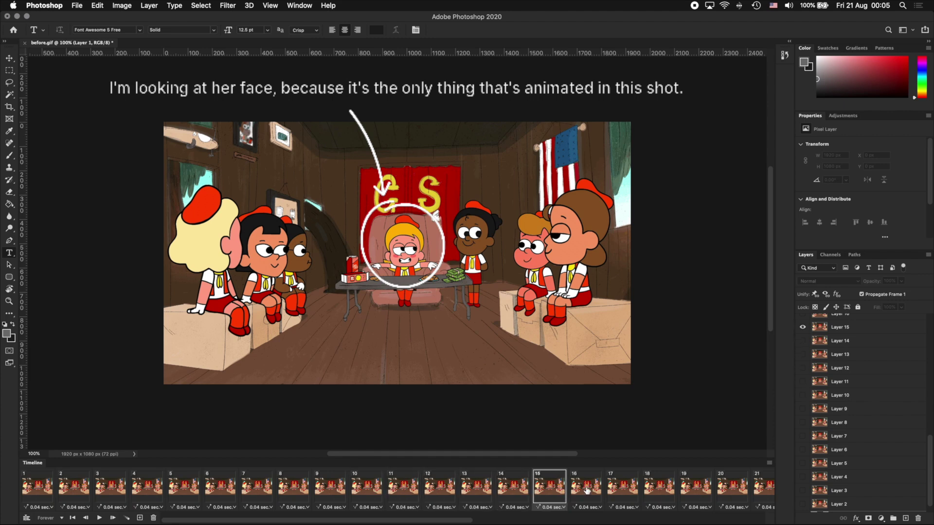
left_click(589, 489)
left_click(632, 488)
left_click(659, 487)
left_click(705, 488)
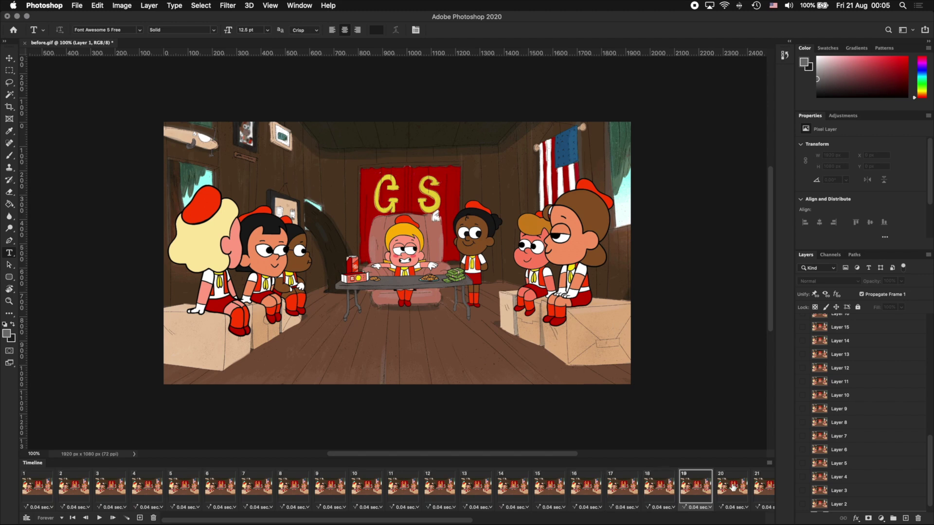
left_click(733, 488)
left_click(327, 492)
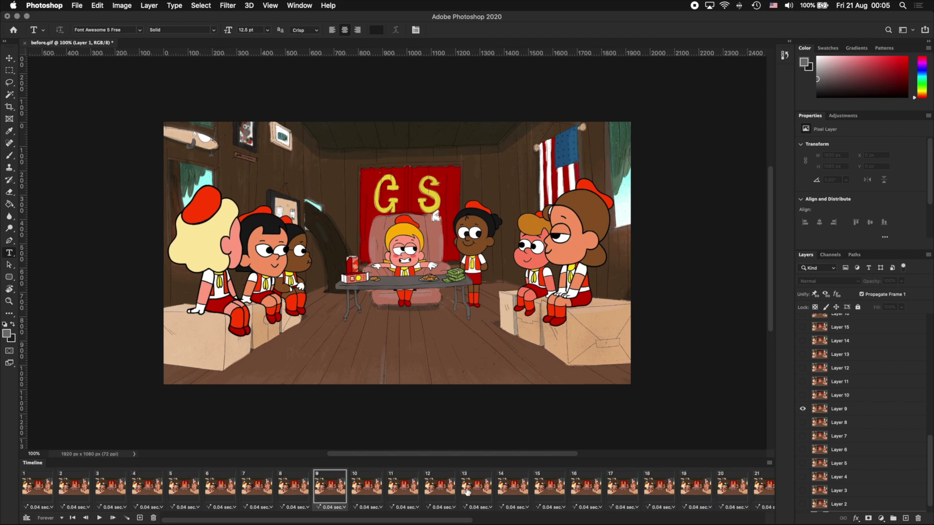
Step: Scroll along the timeline to inspect frames 30 to 33
scroll(510, 491, "right", 10)
left_click(398, 486)
left_click(427, 488)
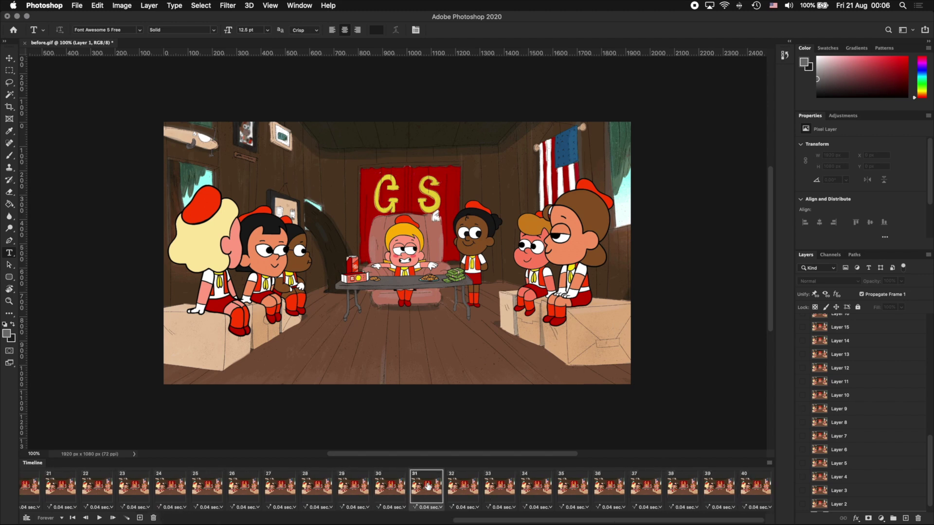
left_click(480, 486)
left_click(510, 489)
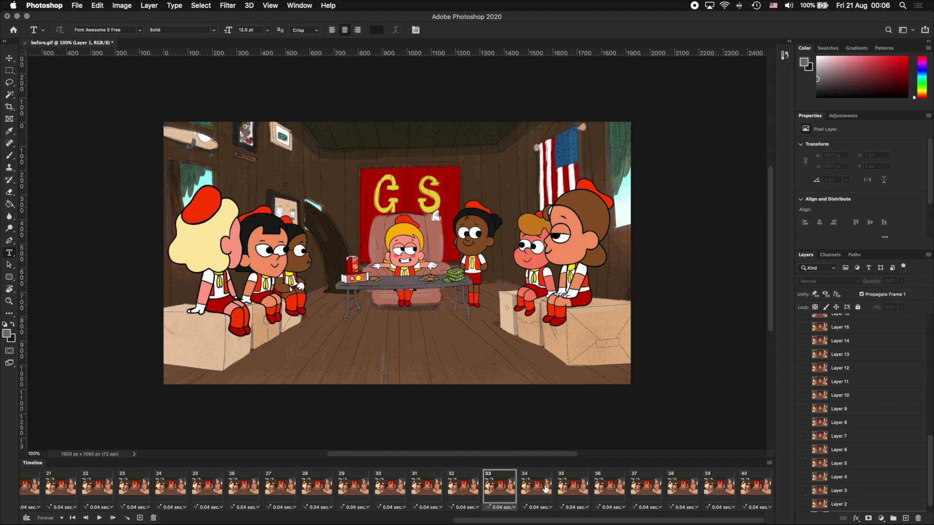
left_click(458, 492)
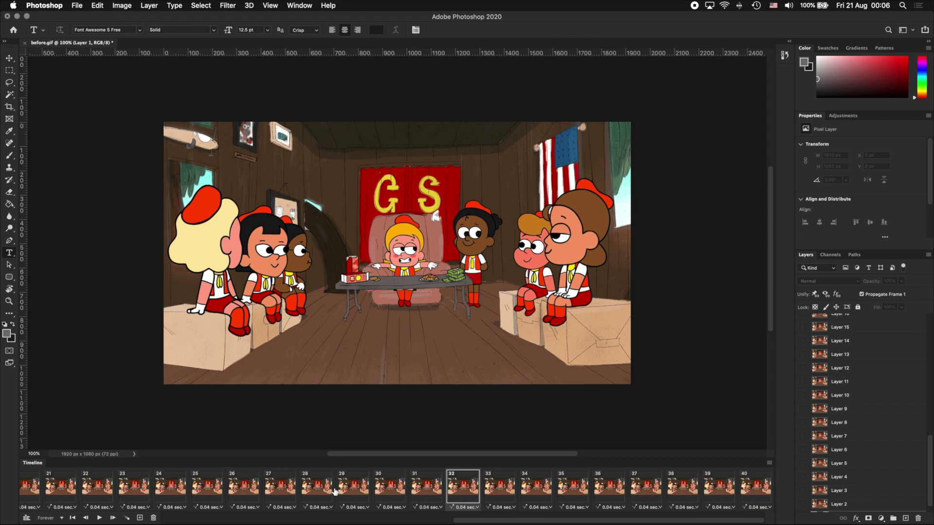
scroll(430, 489, "left", 5)
scroll(430, 489, "left", 4)
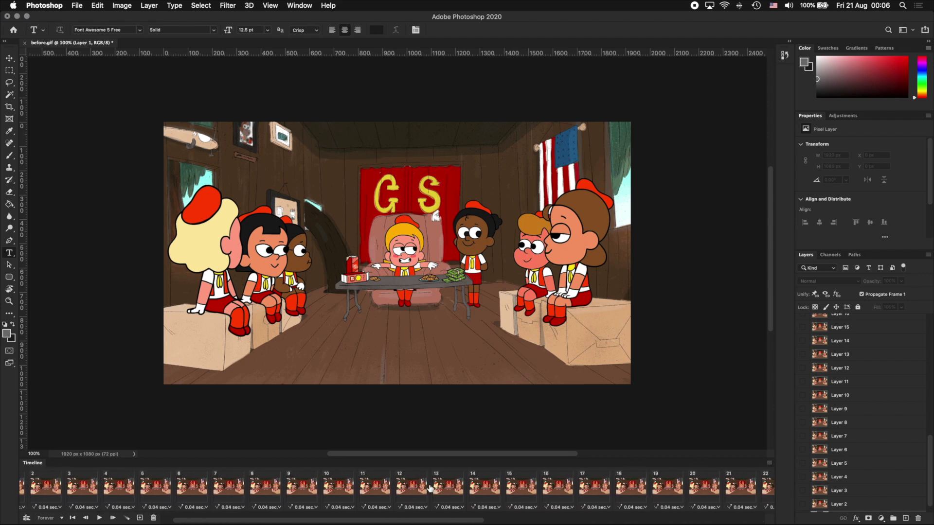
scroll(431, 489, "right", 2)
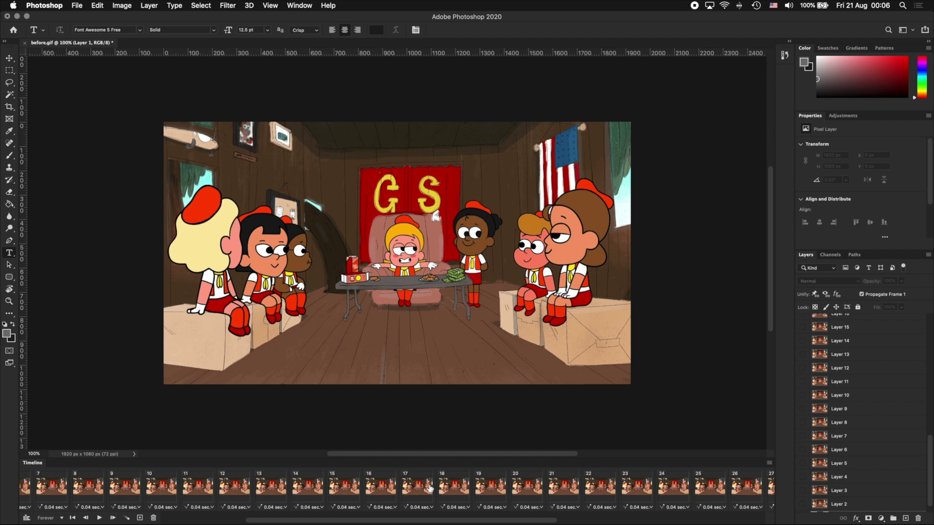
scroll(409, 489, "right", 2)
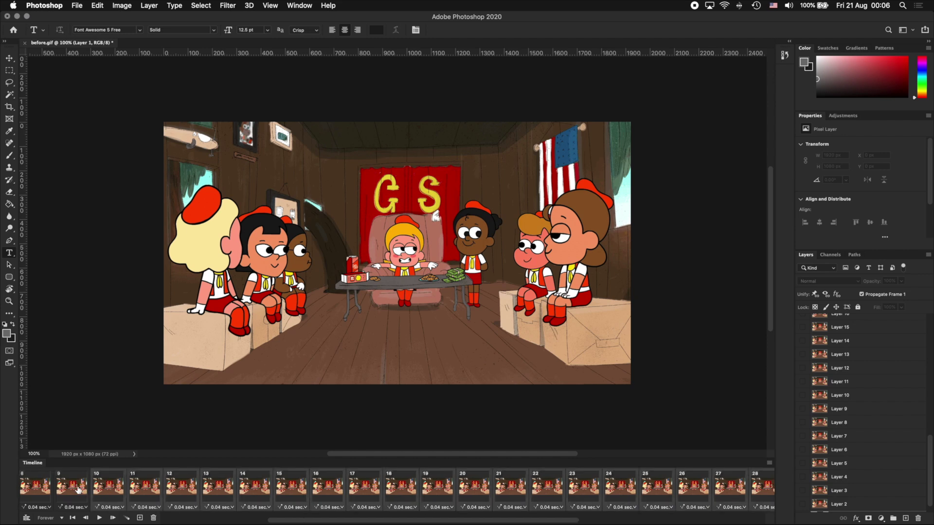
Step: Settle back on frame 9 and bring up Spotlight search
left_click(153, 518)
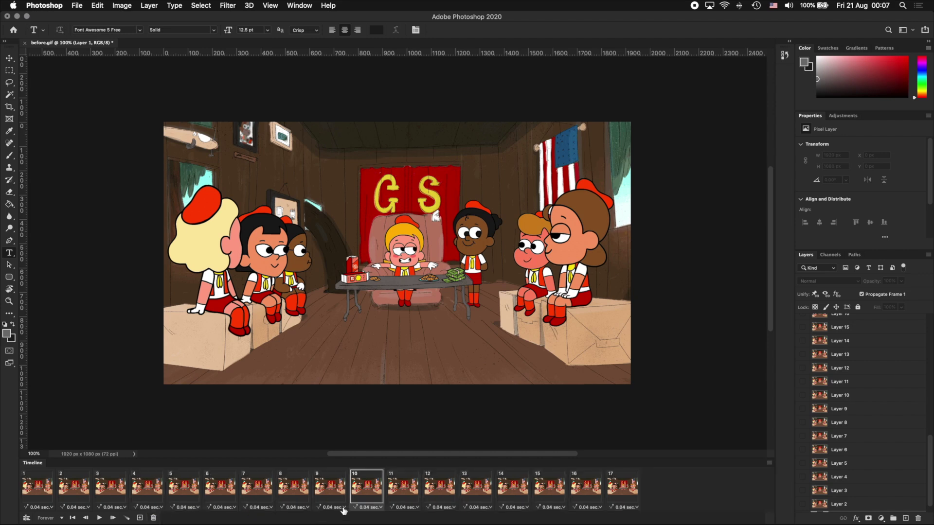
left_click(330, 487)
left_click(295, 488)
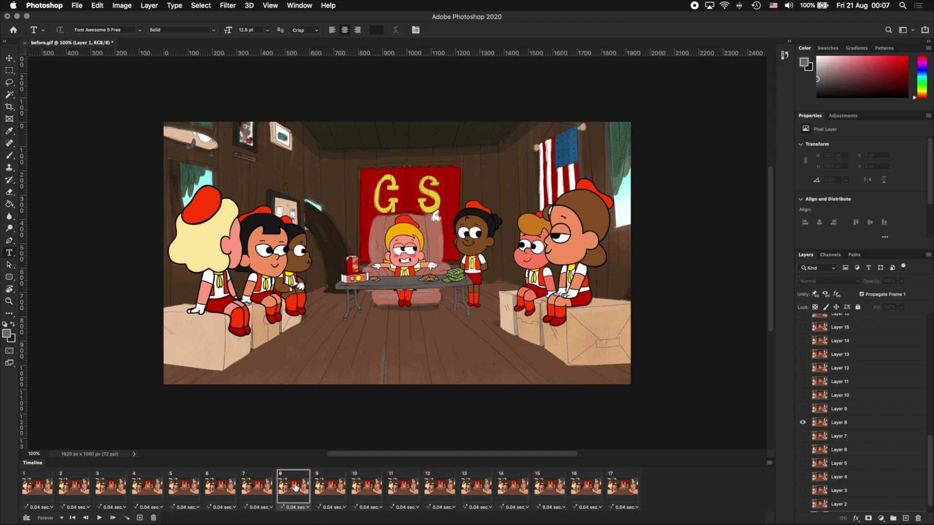
left_click(329, 487)
key("super+space")
Step: Launch Calculator from Spotlight and compute 0.04 × 23, giving 0.92
type("cal")
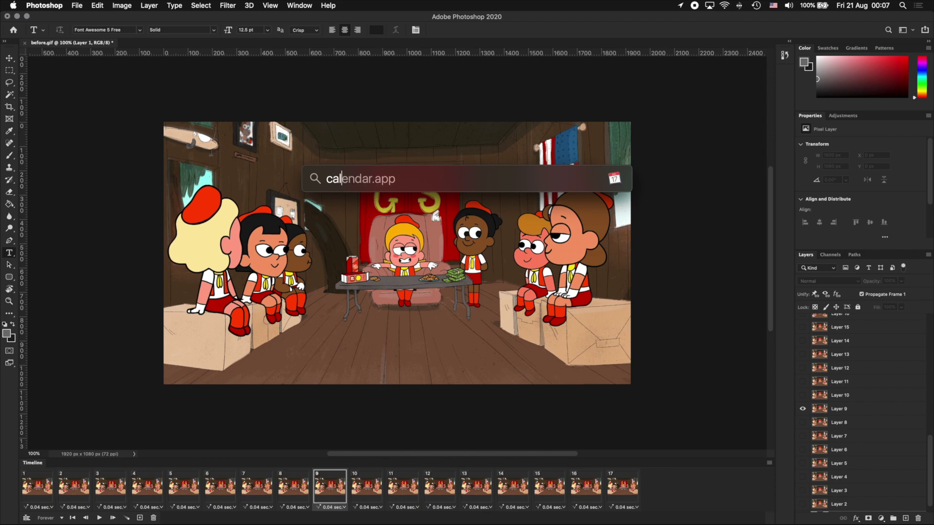
type("cul")
key("Return")
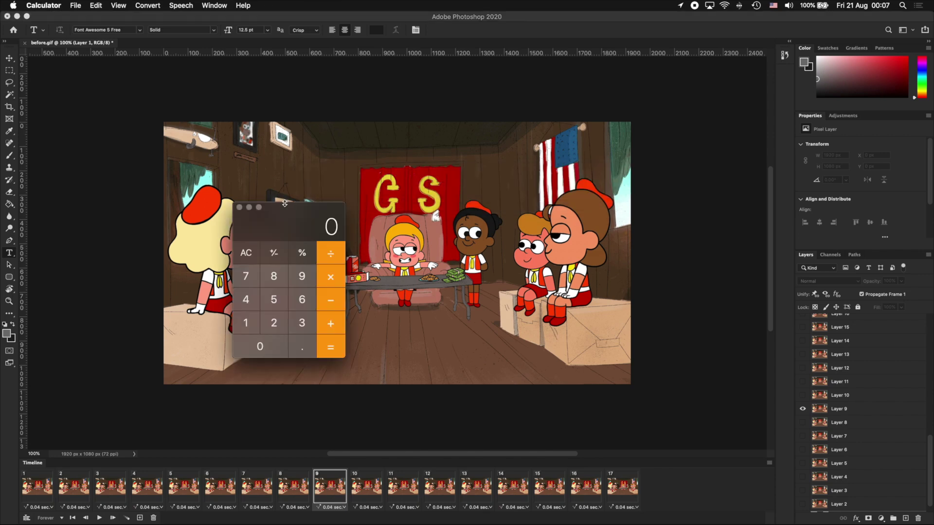
left_click_drag(284, 203, 199, 175)
type("0")
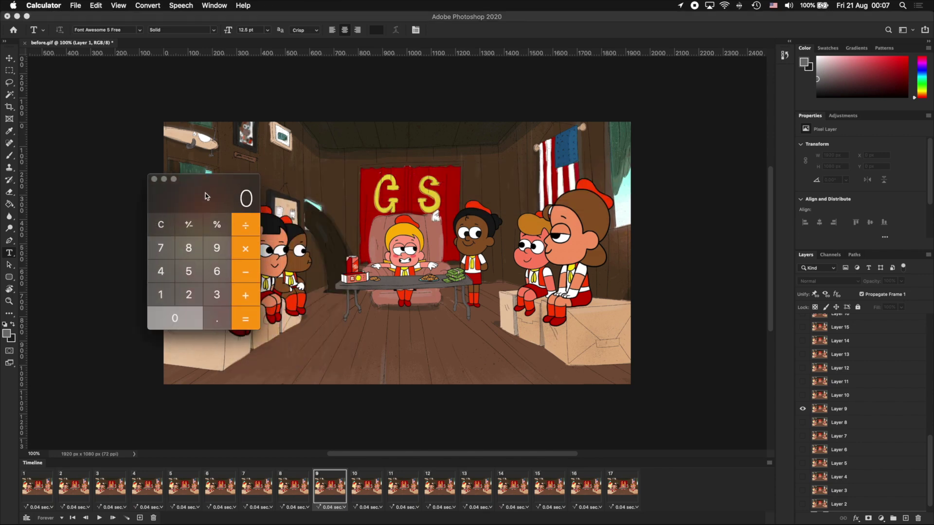
type(".04")
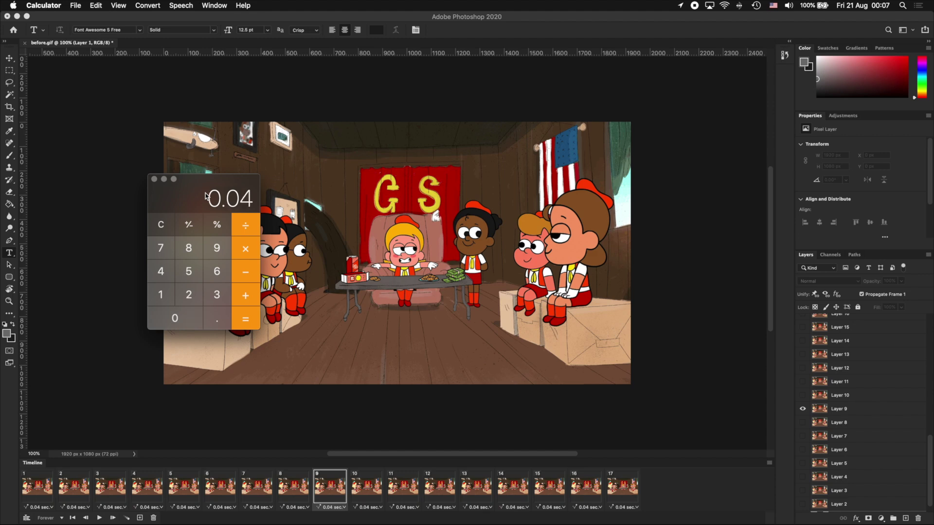
type("*23")
key("Return")
Step: Give frame 9 a custom delay of 0.92 seconds
left_click(331, 508)
left_click(334, 509)
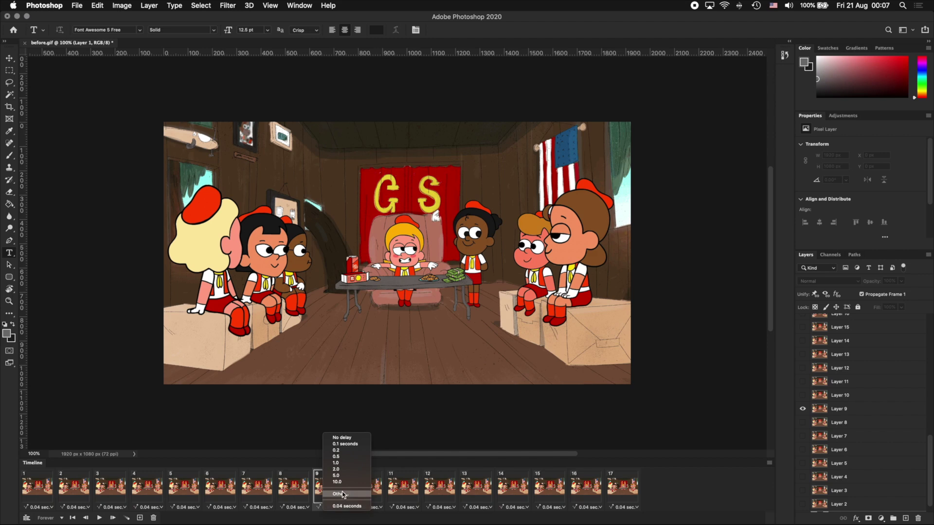
left_click(343, 494)
type("0.")
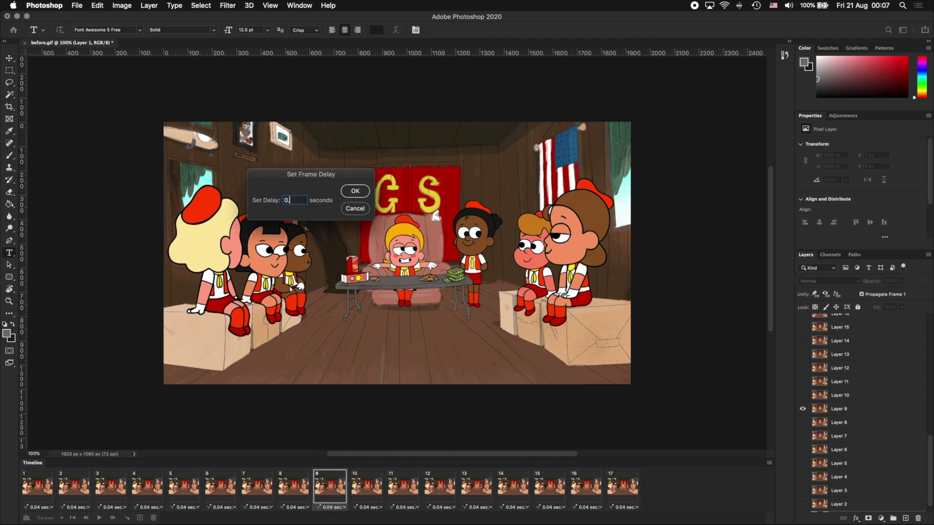
type("92")
left_click(355, 192)
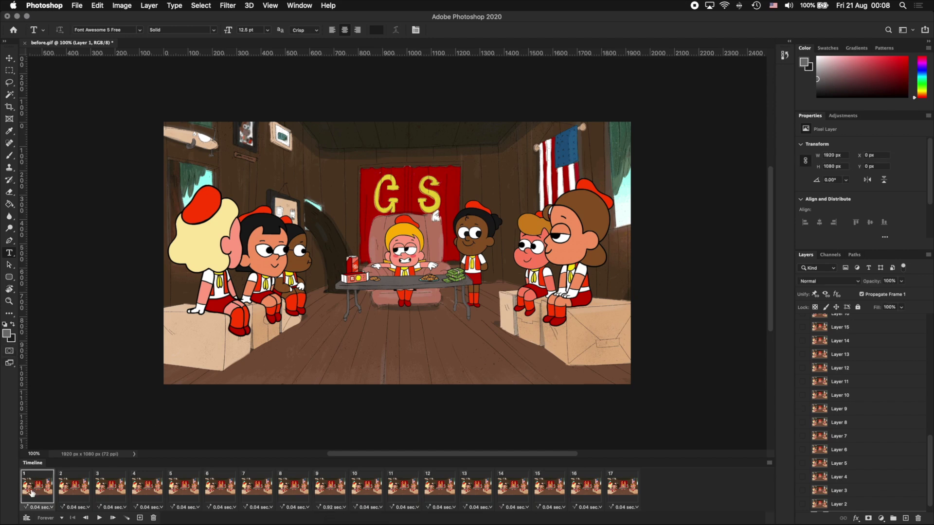
Step: Select the redundant frames and delete them with the Timeline trash icon
left_click(80, 492)
left_click(122, 490)
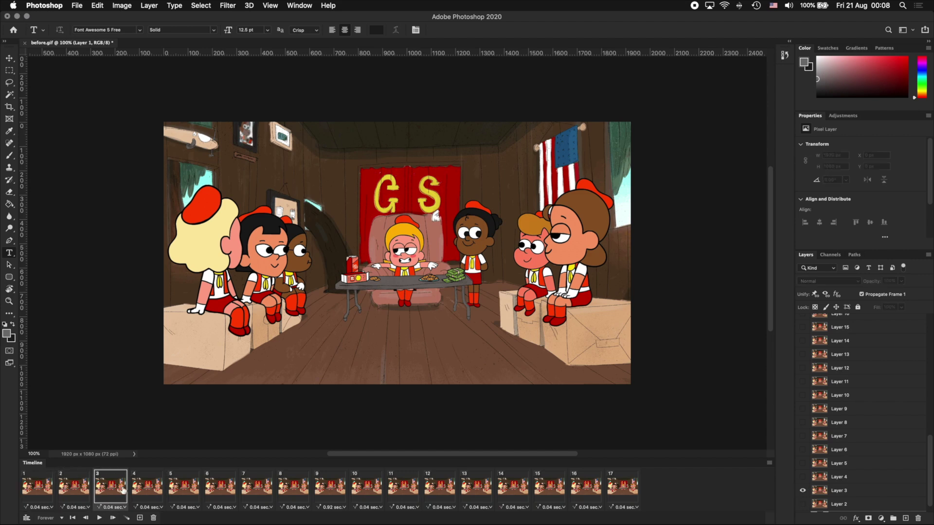
left_click(146, 492)
left_click(184, 490)
left_click(218, 490)
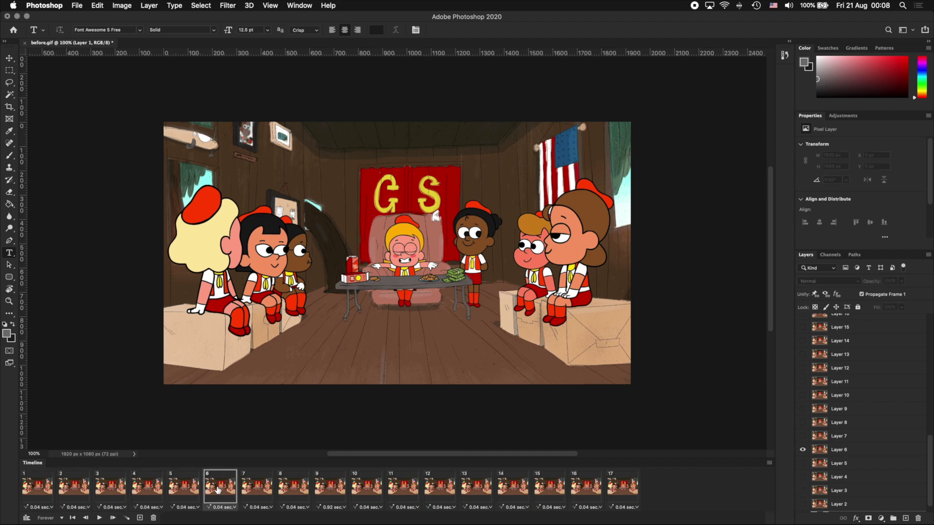
left_click(44, 488)
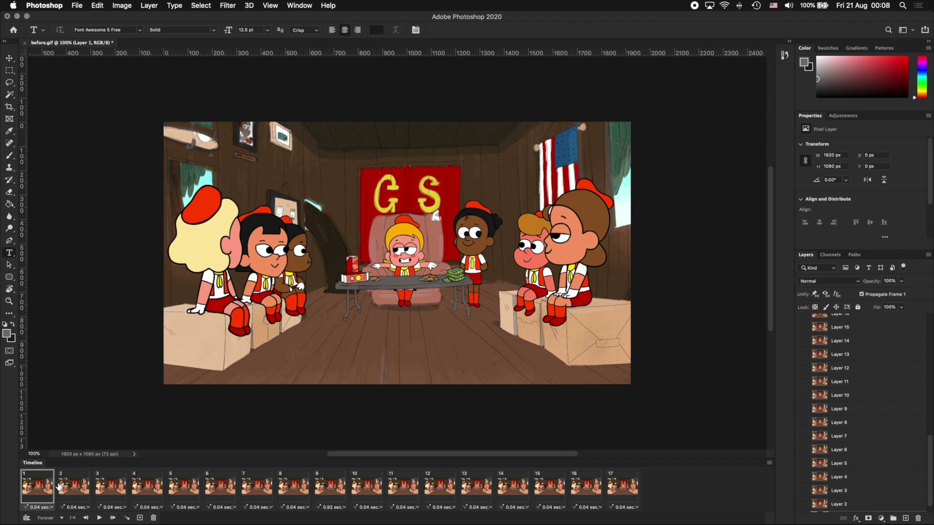
left_click(79, 486)
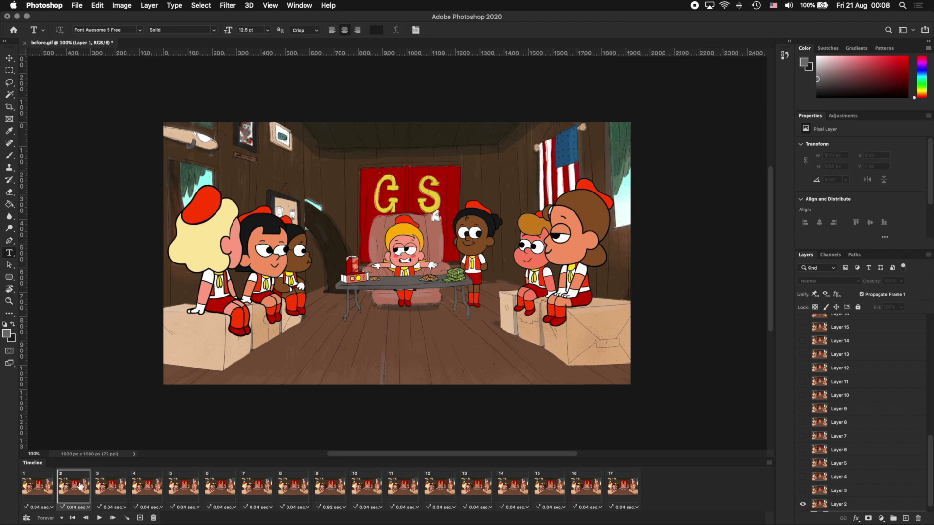
left_click(154, 519)
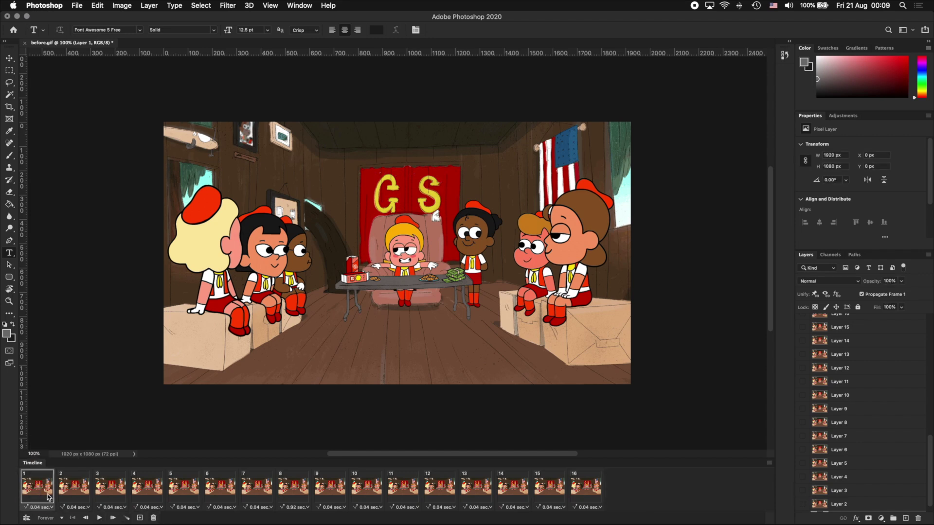
Step: Set the remaining frames' delay to 0.08 seconds
left_click(155, 520)
key("Return")
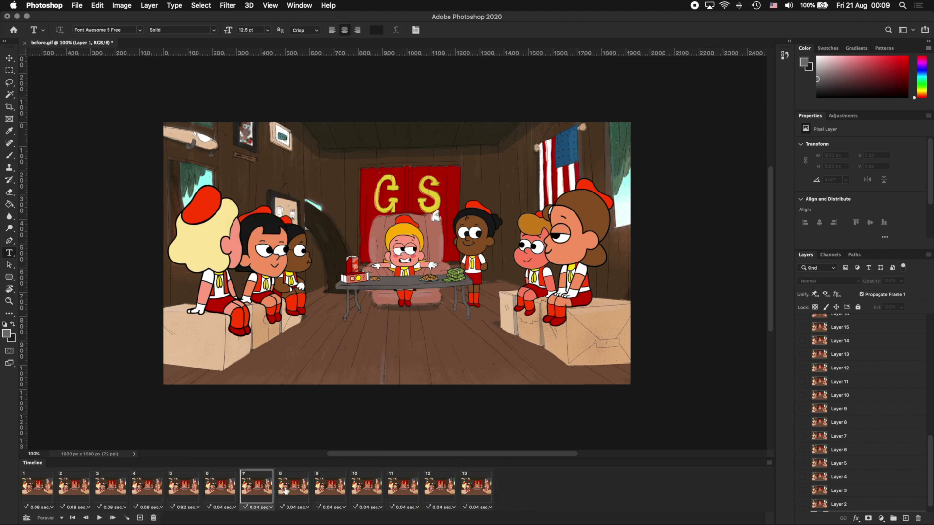
left_click(331, 508)
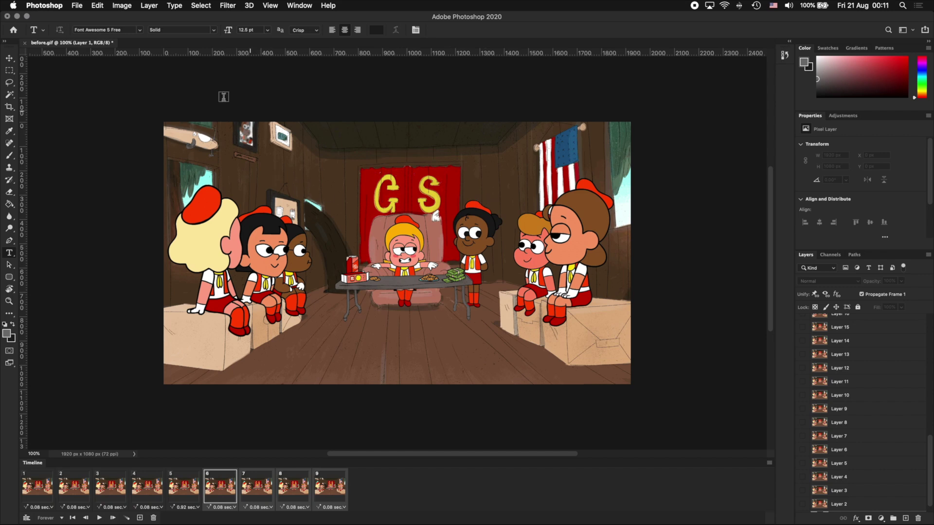
Step: Open File > Export > Save for Web (Legacy) and move the dialog up-left
left_click(78, 6)
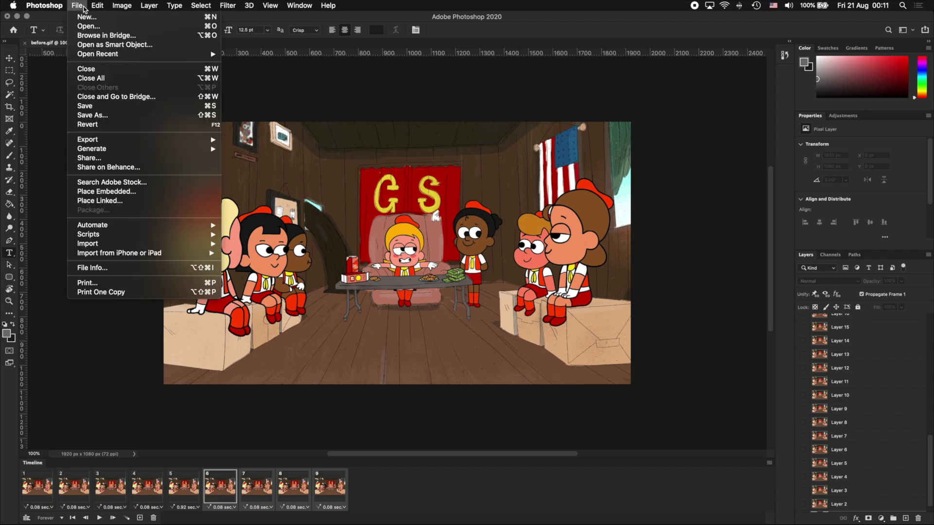
mouse_move(146, 142)
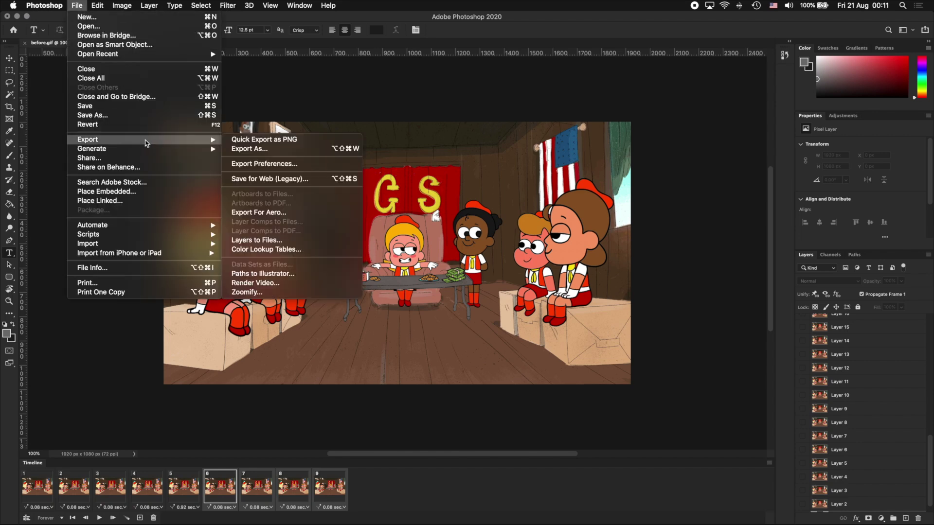
left_click(288, 180)
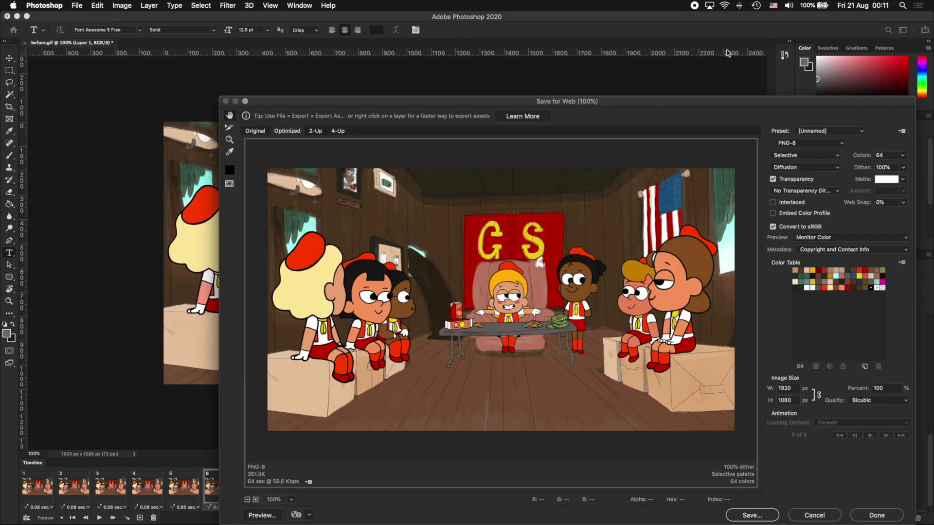
left_click_drag(690, 104, 560, 67)
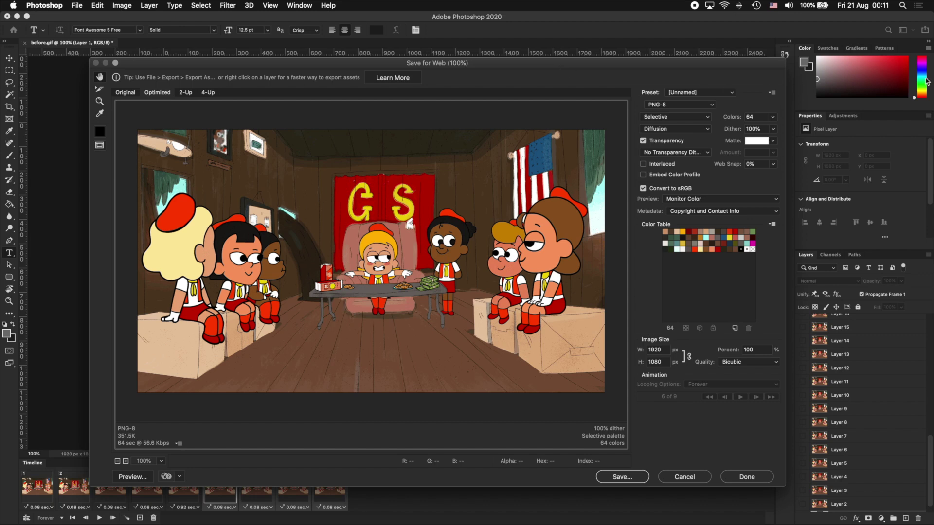
left_click(698, 93)
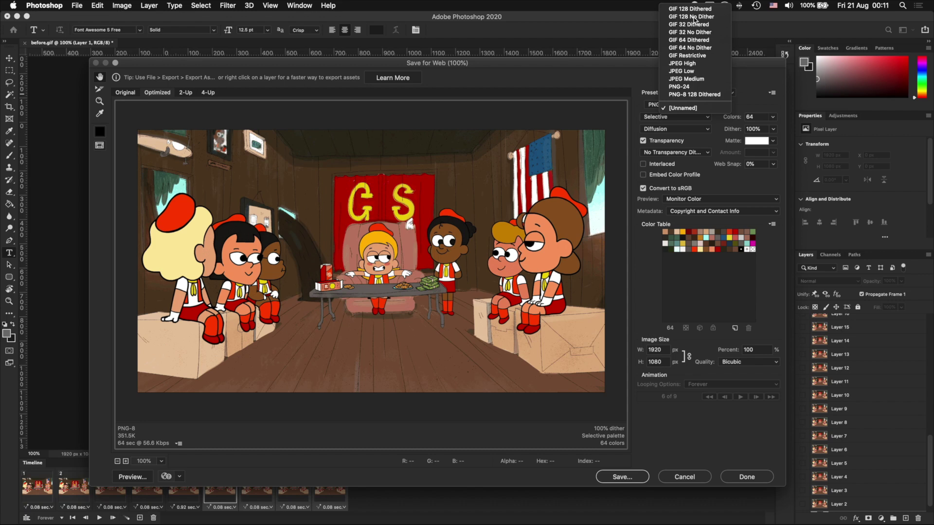
Step: Choose the GIF 128 No Dither preset
left_click(695, 17)
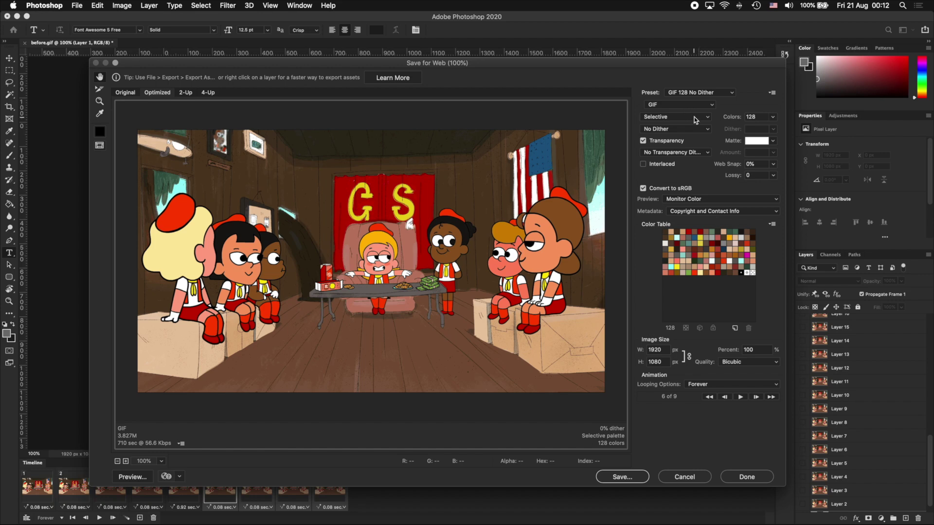
Step: Compare Selective and Restrictive colour reduction, settling on Selective
left_click(667, 115)
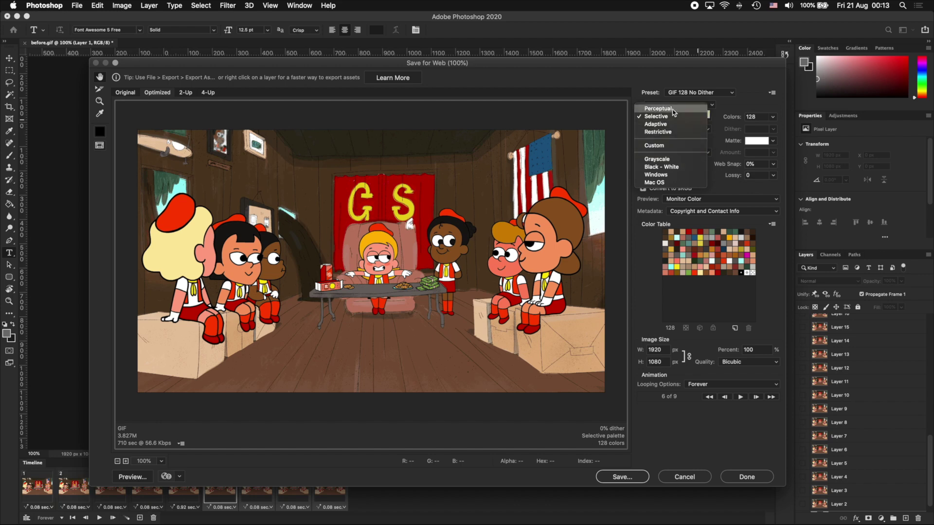
left_click(672, 110)
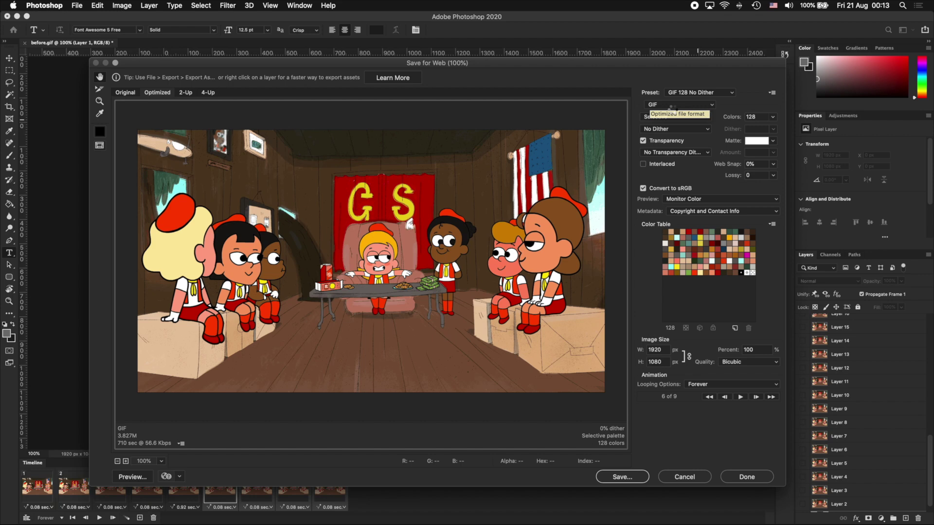
left_click(672, 116)
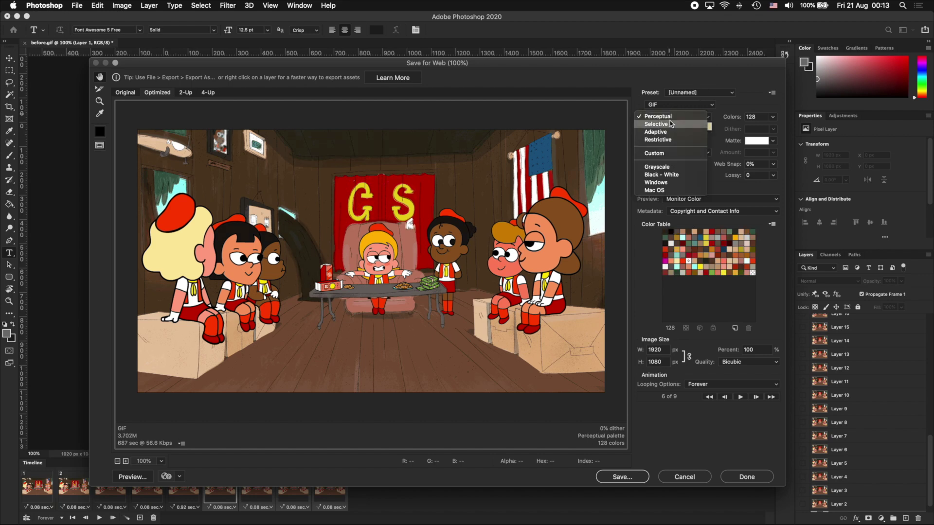
left_click(672, 123)
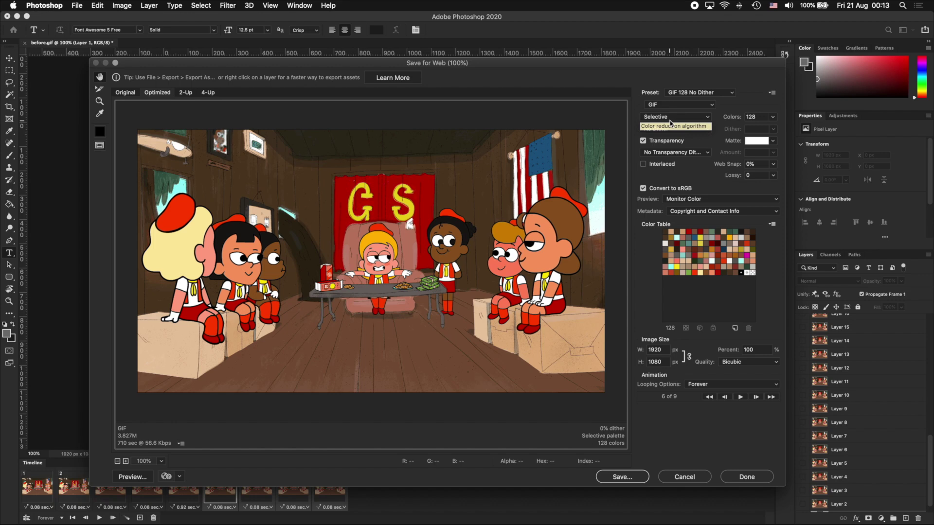
left_click(660, 119)
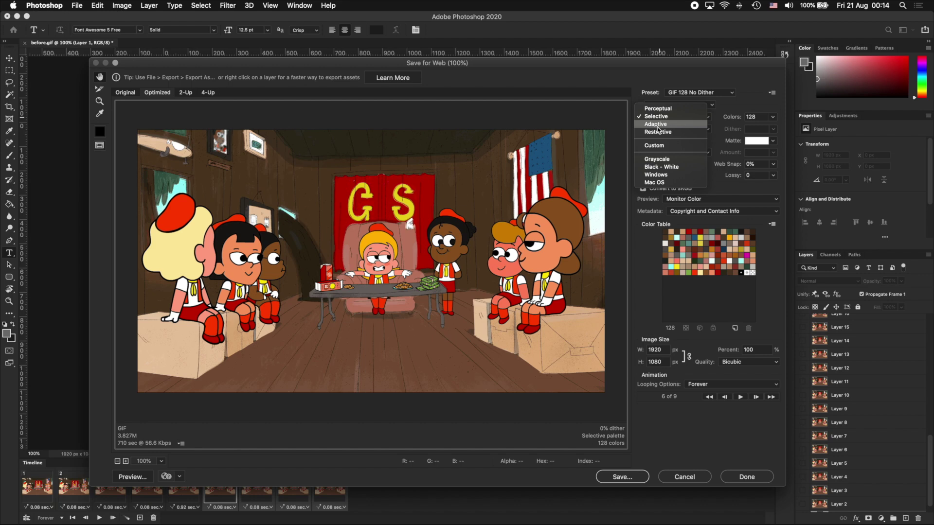
key("Escape")
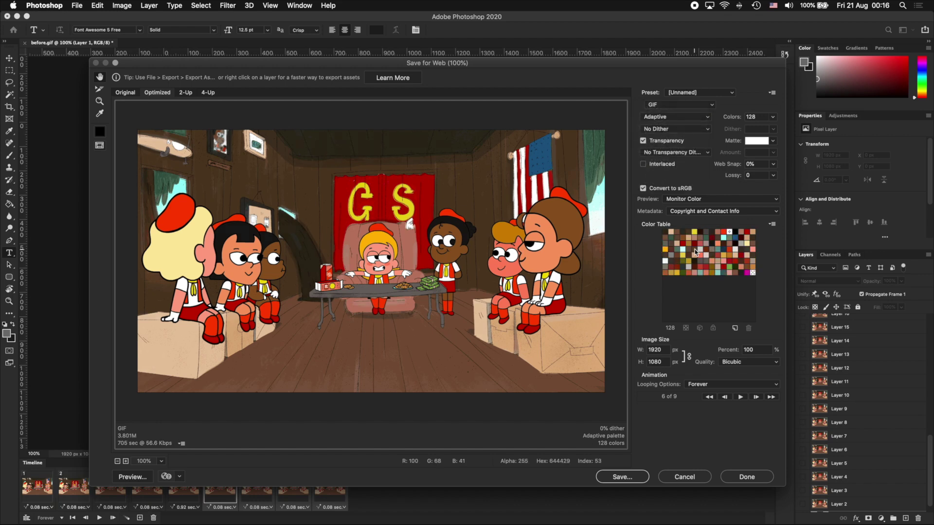
left_click(669, 119)
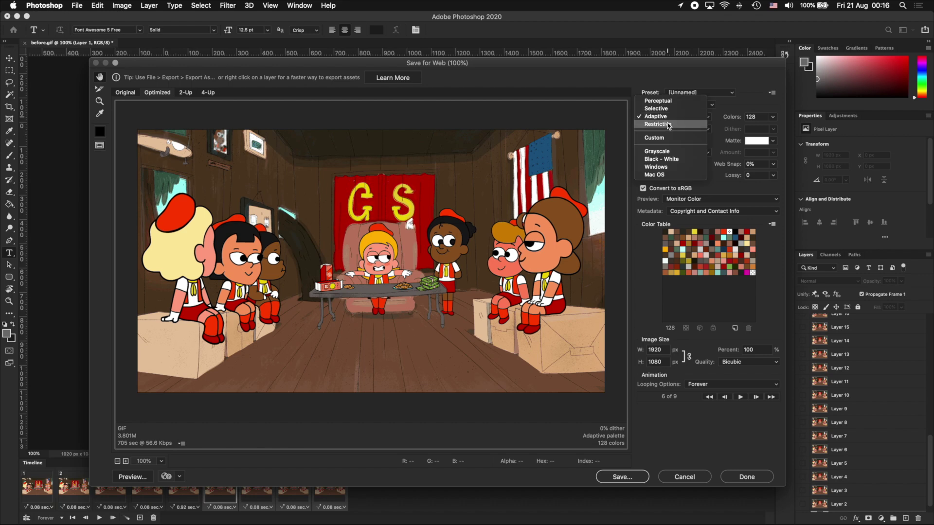
left_click(669, 125)
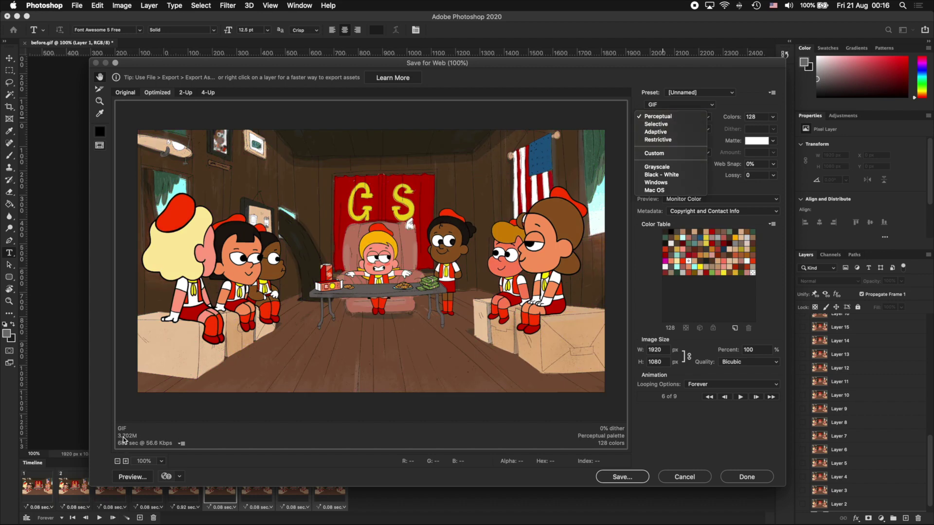
left_click(658, 124)
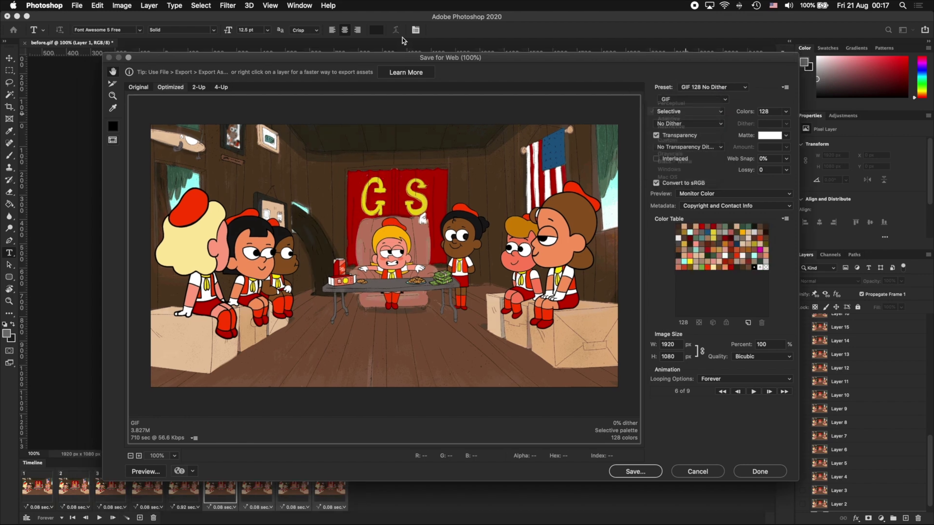
Step: Reposition the dialog, then try Adaptive against Selective and keep Selective
left_click_drag(425, 58, 678, 84)
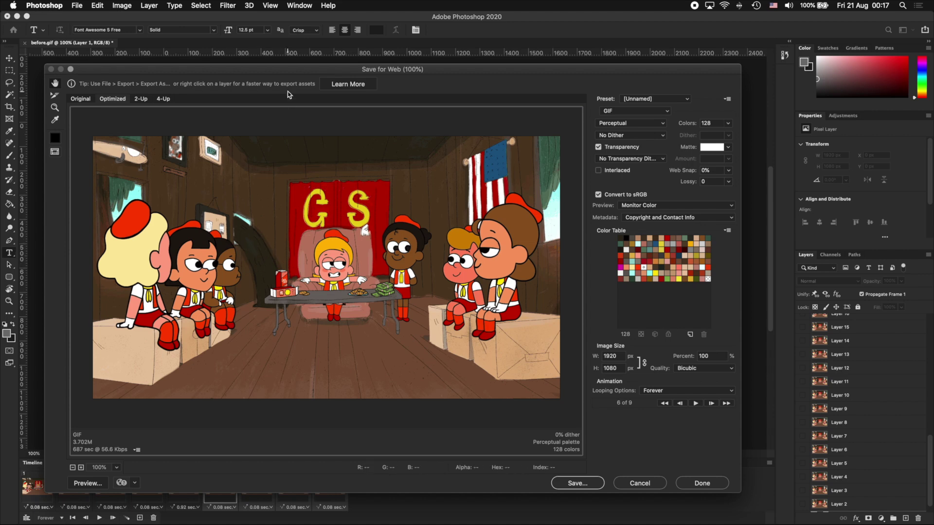
left_click_drag(301, 68, 646, 82)
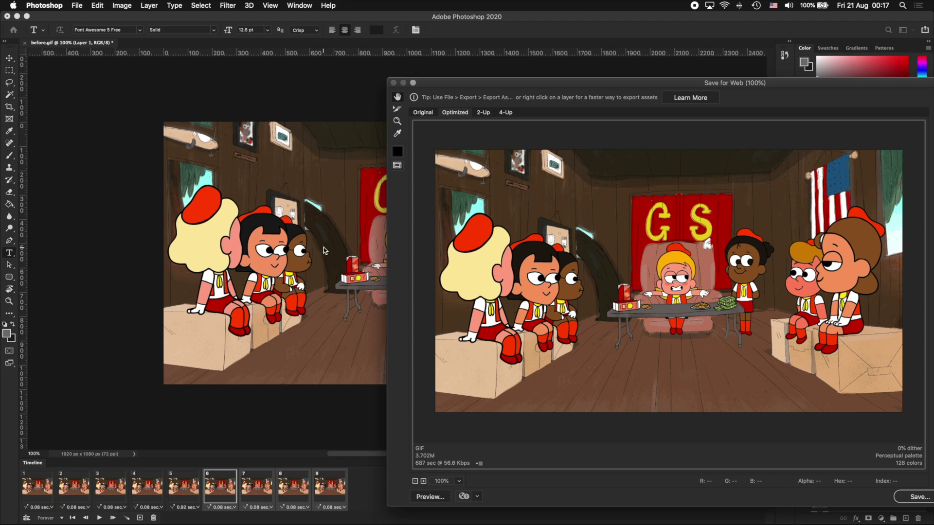
double_click(735, 83)
left_click(681, 137)
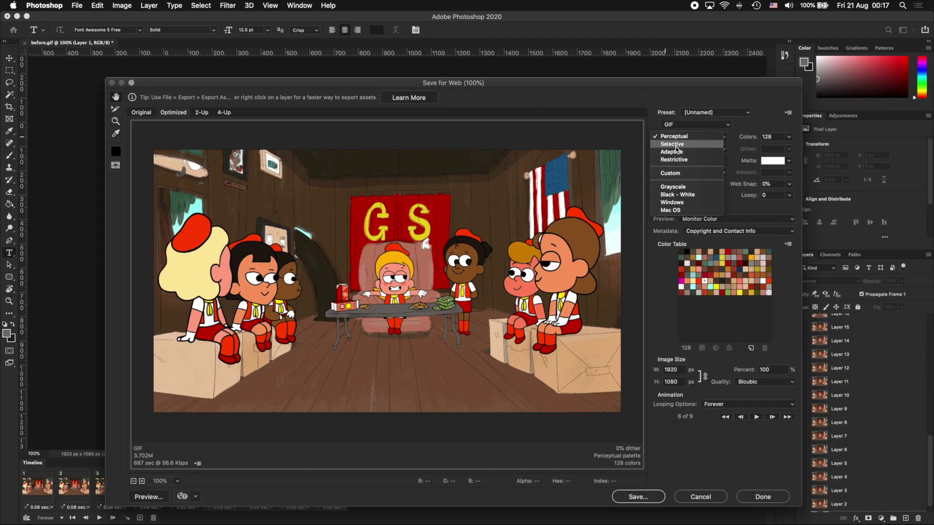
left_click(677, 149)
left_click(679, 136)
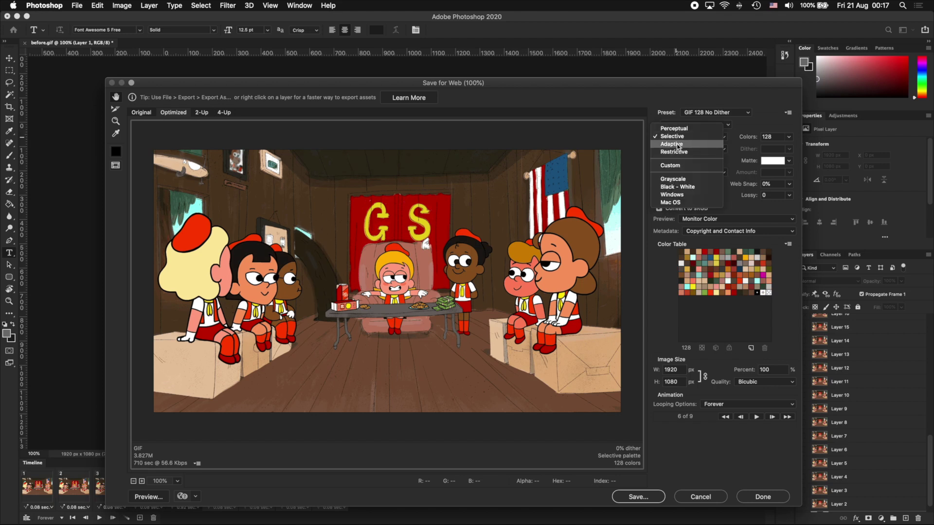
left_click(679, 146)
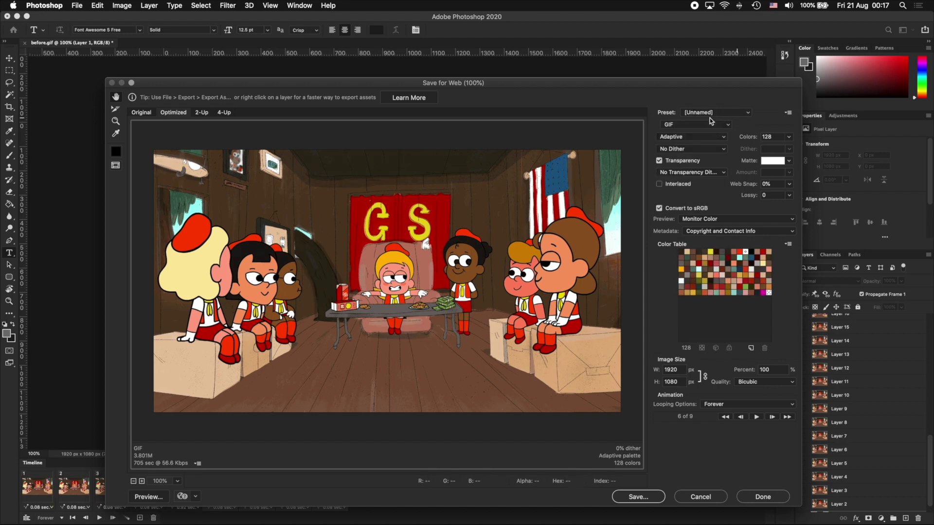
left_click(680, 137)
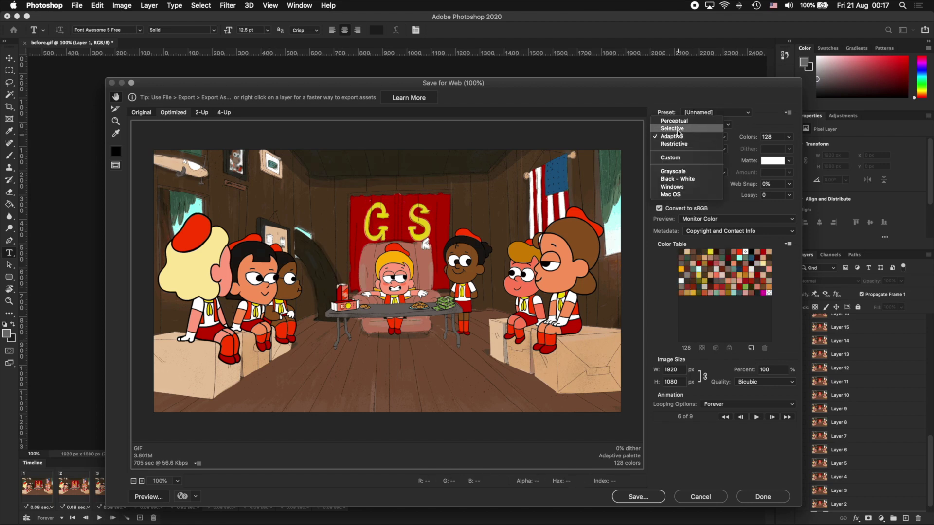
left_click(679, 129)
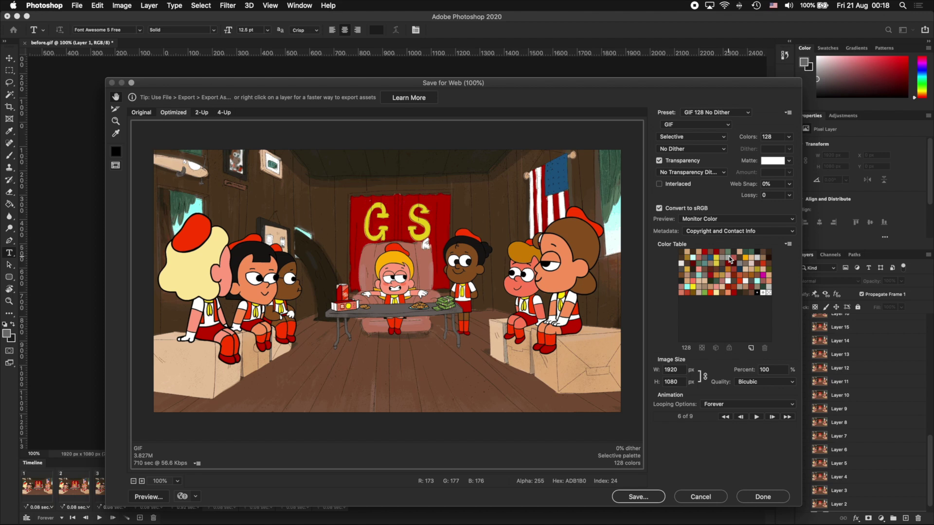
left_click(791, 137)
left_click(805, 194)
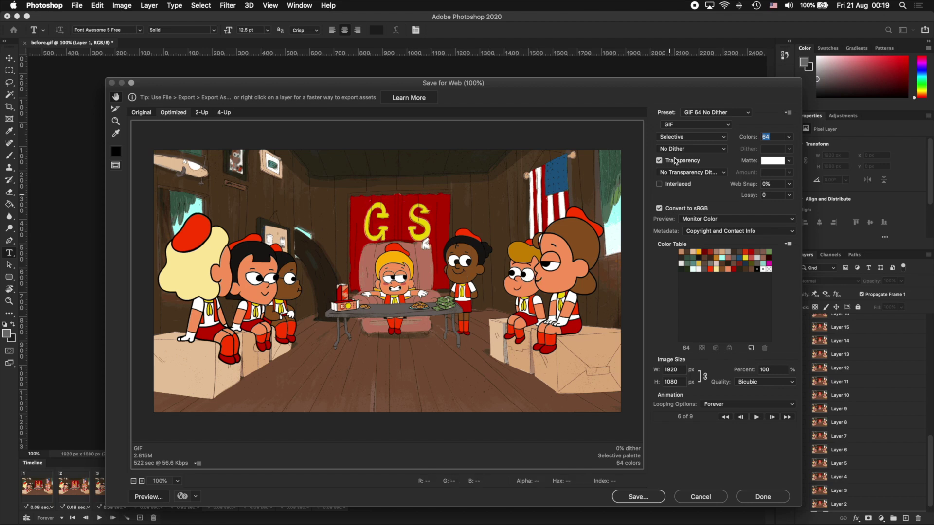
left_click(789, 138)
left_click(811, 203)
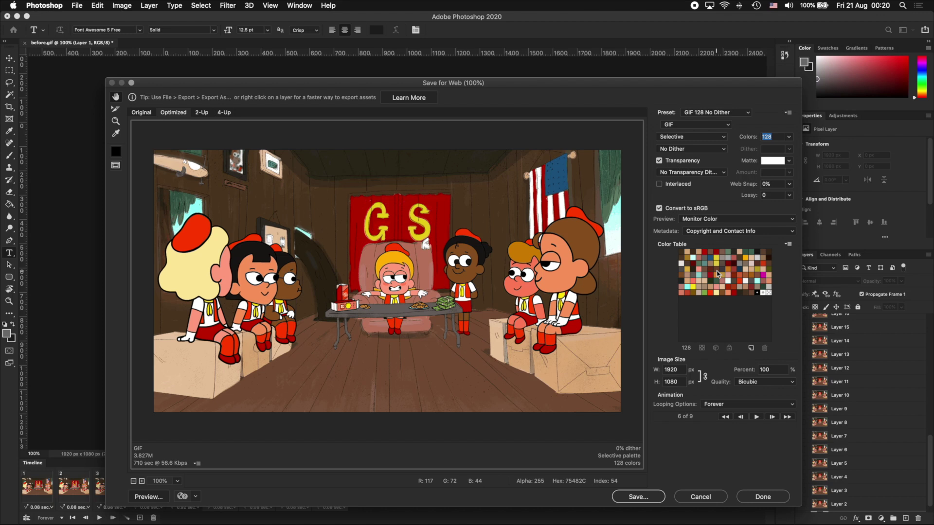
Step: Try Diffusion and Pattern dithering, then return to No Dither
left_click(709, 148)
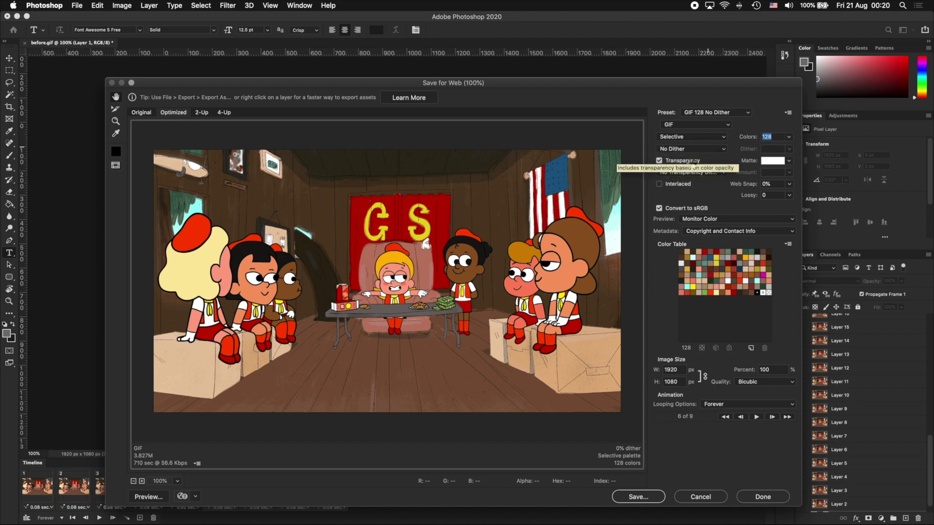
left_click_drag(691, 149, 692, 159)
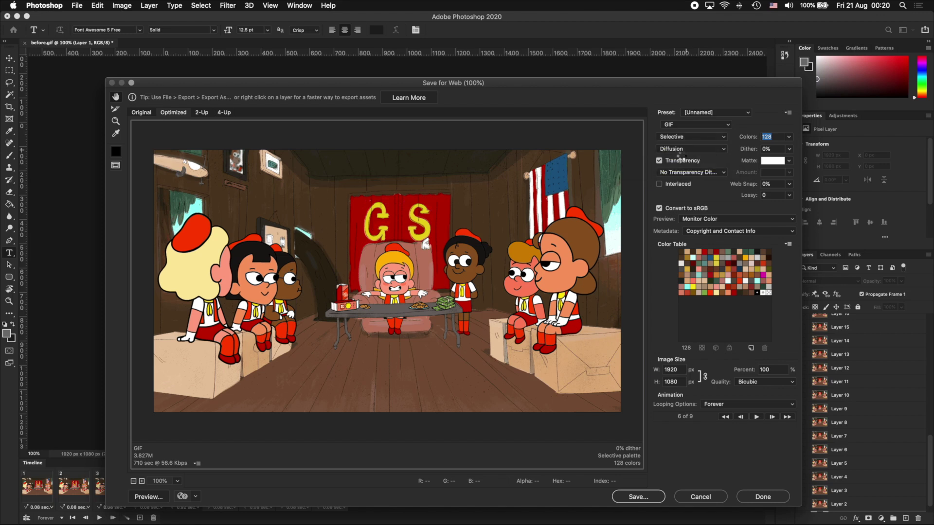
left_click_drag(682, 149, 683, 159)
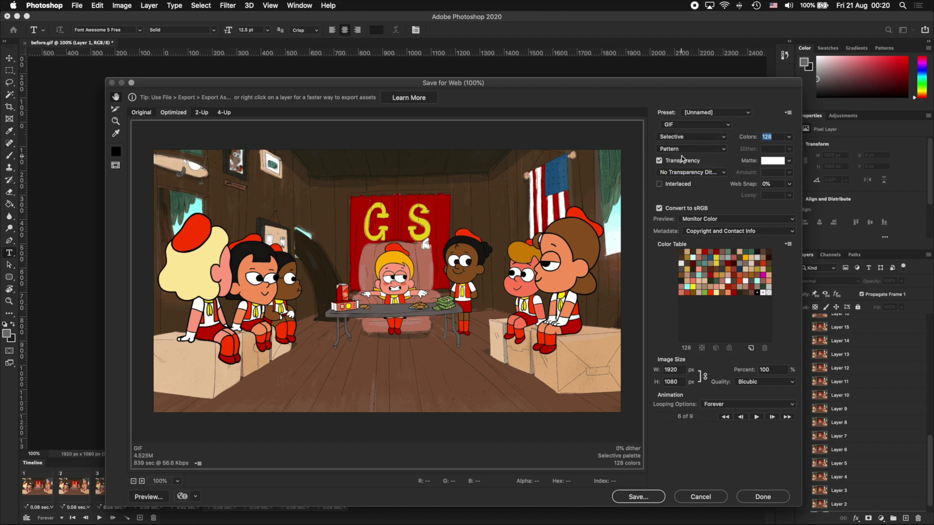
left_click(683, 149)
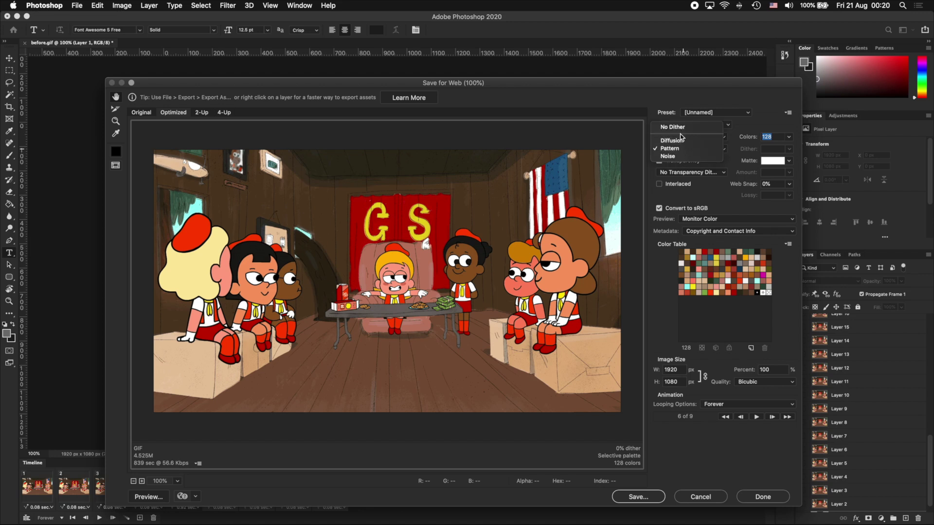
left_click(681, 128)
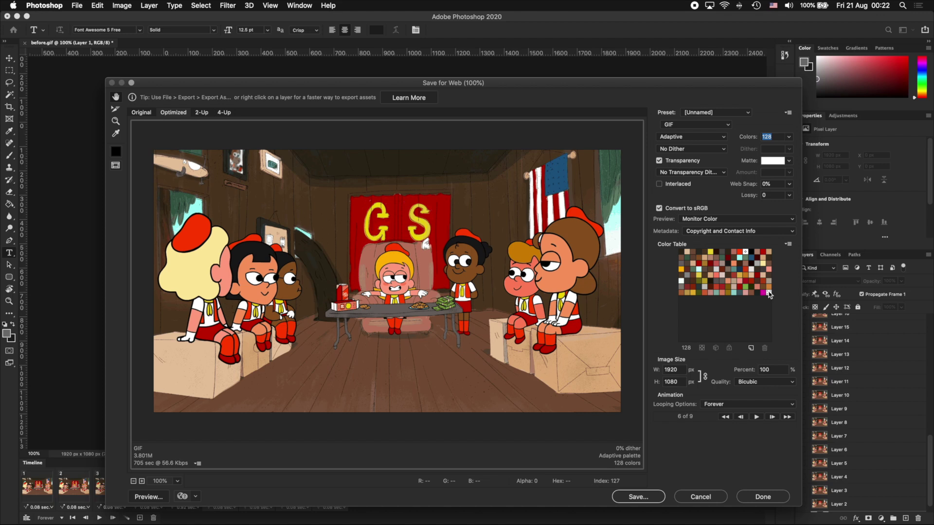
Step: Uncheck Transparency in the GIF export settings
left_click(660, 160)
Step: Try raising the Web Snap slider, then return it to 0%
left_click(790, 188)
mouse_move(750, 199)
left_mouse_down()
mouse_move(833, 205)
mouse_move(730, 203)
mouse_move(753, 198)
left_mouse_up()
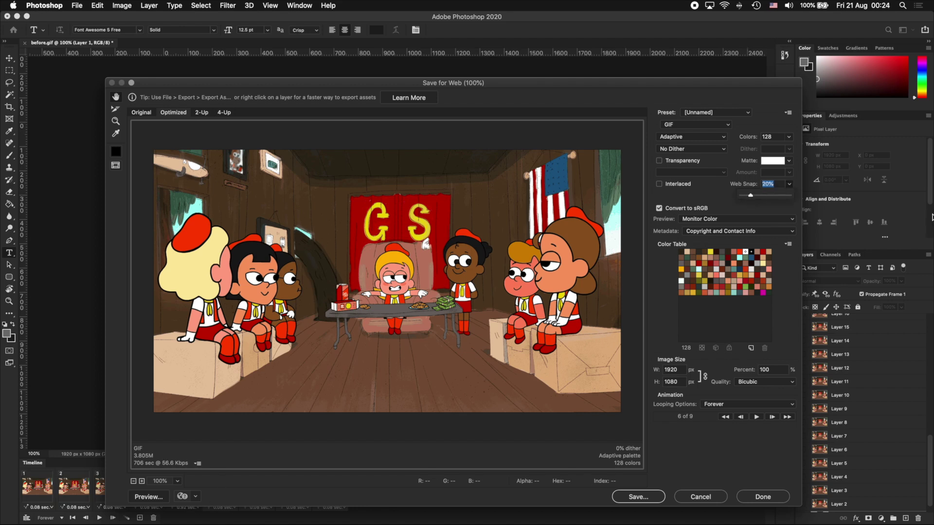
left_click_drag(749, 196, 734, 199)
Step: Set the Lossy value to 5, after briefly trying 10
left_click(768, 195)
key("super+a")
type("1")
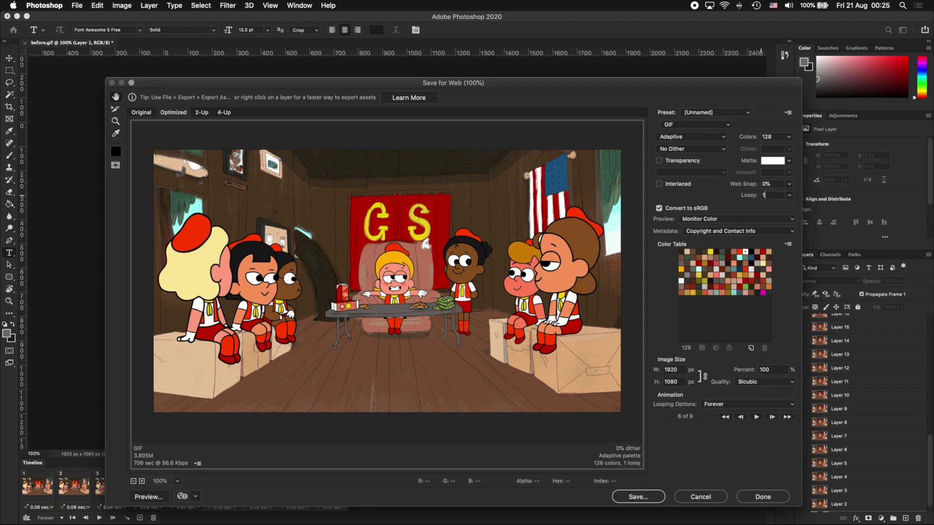
type("0")
mouse_move(328, 86)
left_mouse_down()
mouse_move(491, 267)
mouse_move(376, 150)
mouse_move(346, 84)
left_mouse_up()
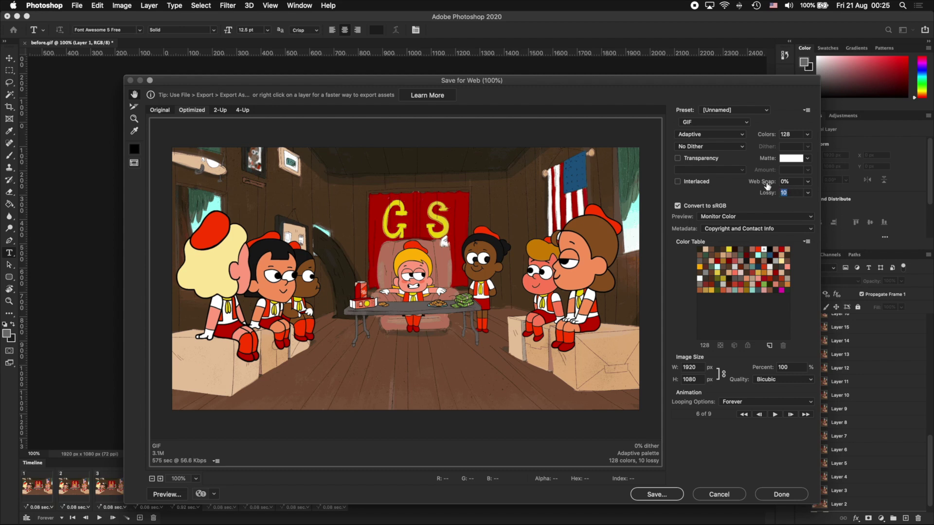
type("5")
Step: Choose Nearest Neighbor as the Image Size resampling quality
left_click(770, 380)
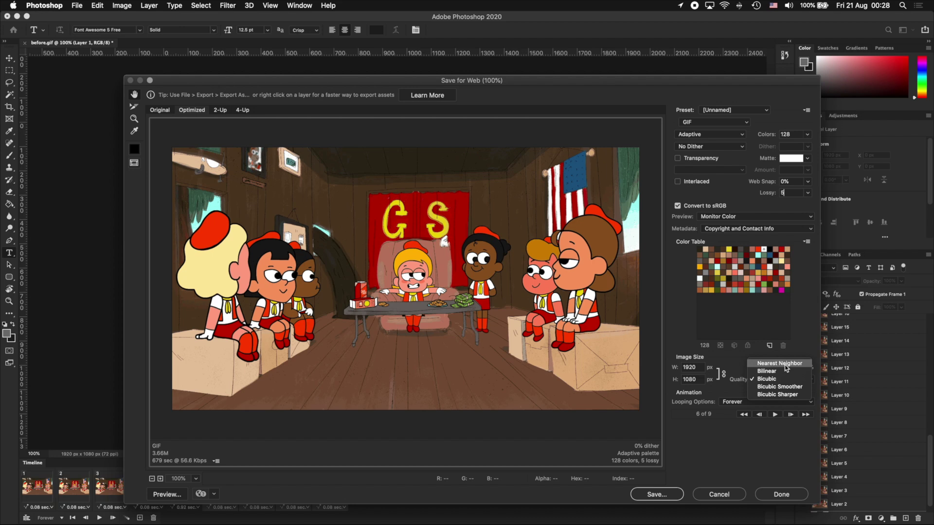
left_click(784, 363)
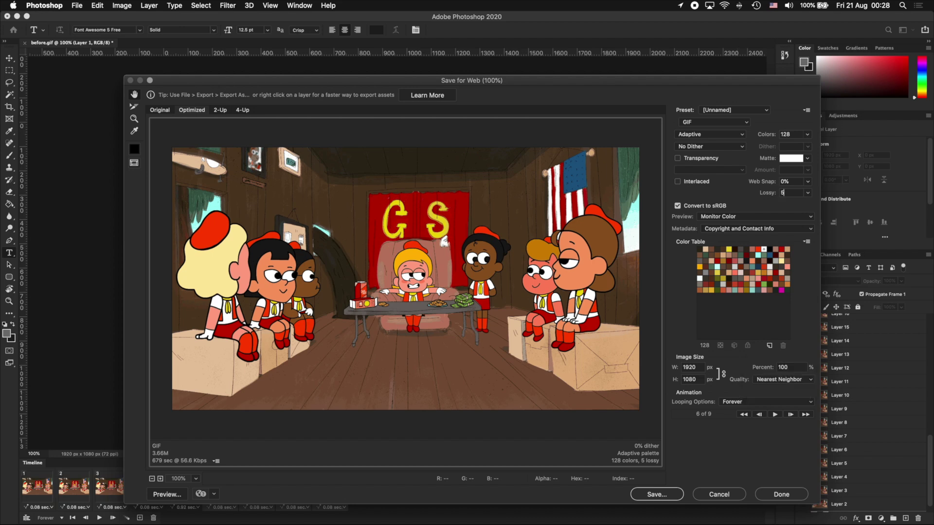
Step: Save the optimized GIF as after.gif in Desktop > GIF Filesize Tutorial
left_click(675, 496)
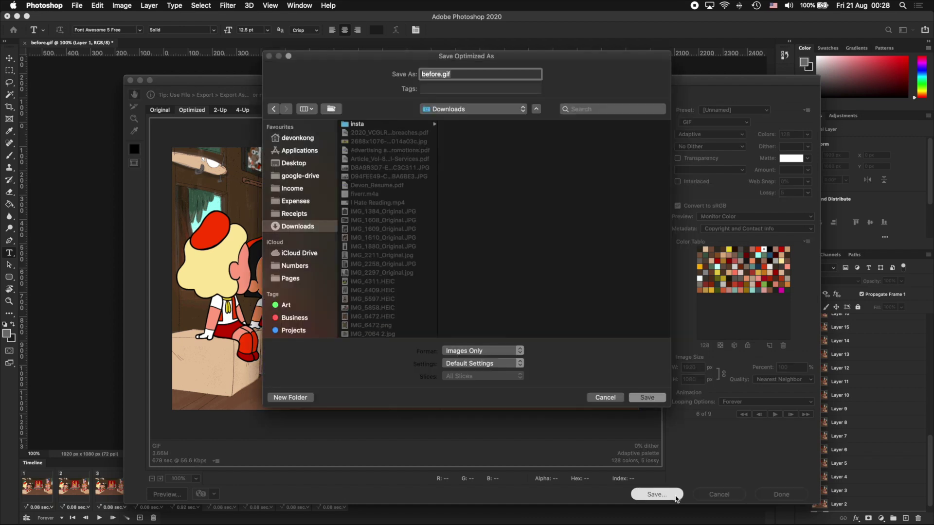
left_click(295, 166)
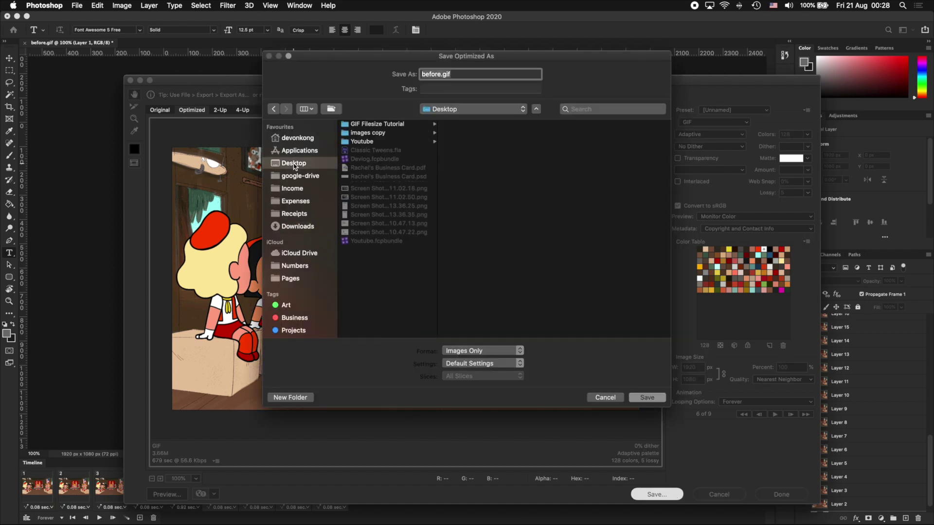
left_click(373, 134)
left_click(373, 124)
left_click(435, 73)
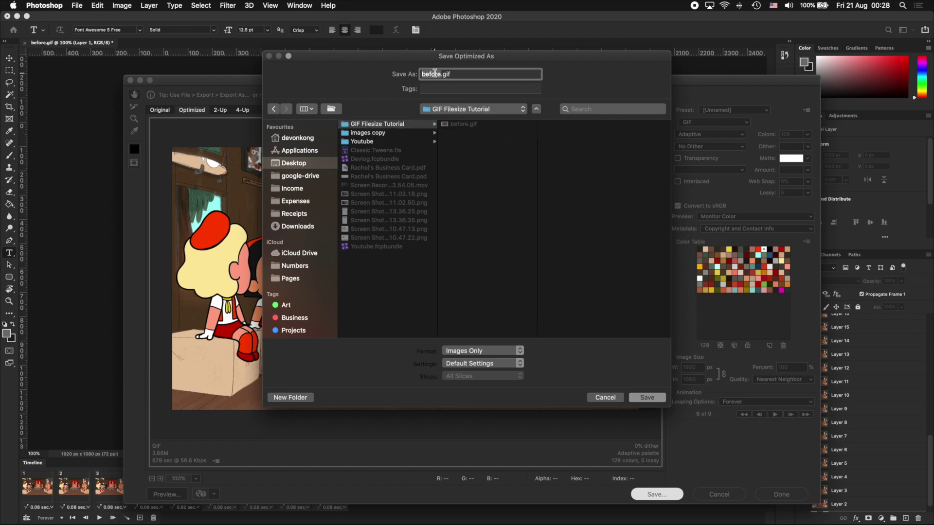
type("after")
key("Return")
key("super+Tab")
key("super+Tab")
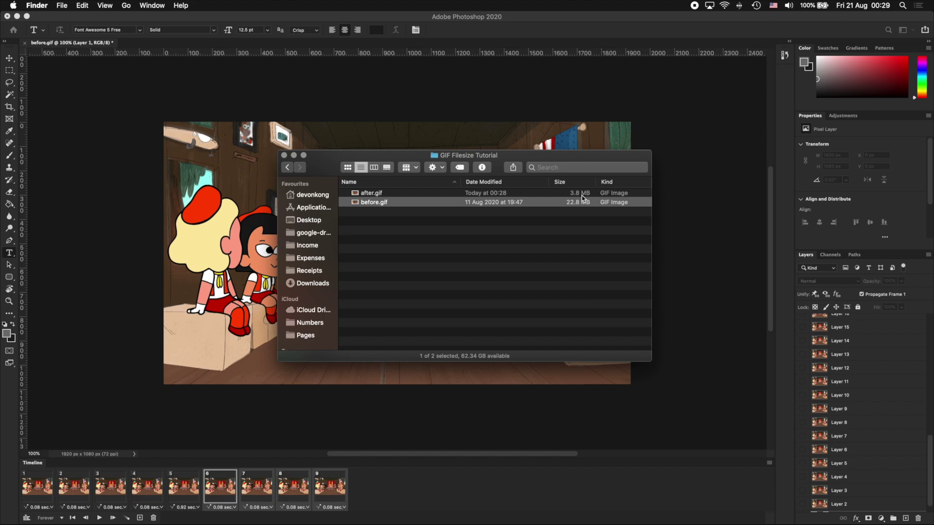
Step: Open before.gif from the GIF Filesize Tutorial folder with Safari
right_click(524, 203)
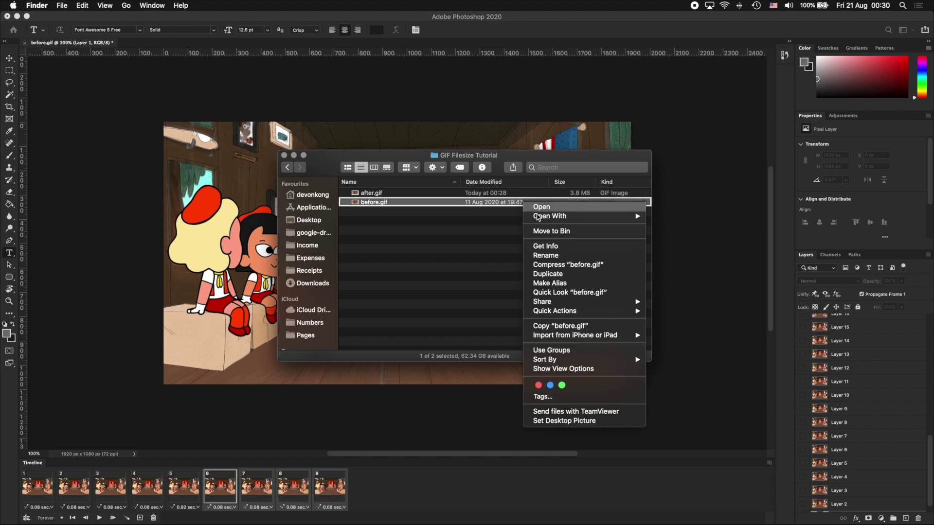
mouse_move(539, 217)
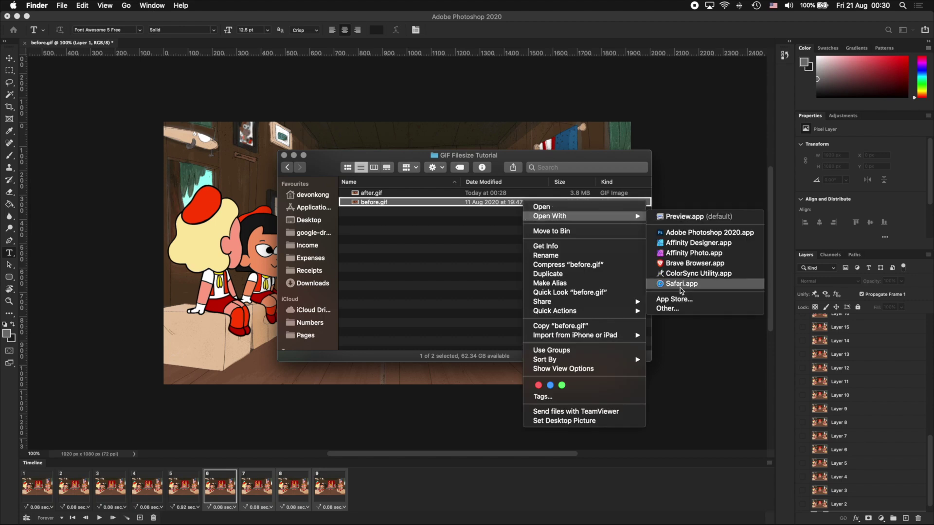
left_click(423, 238)
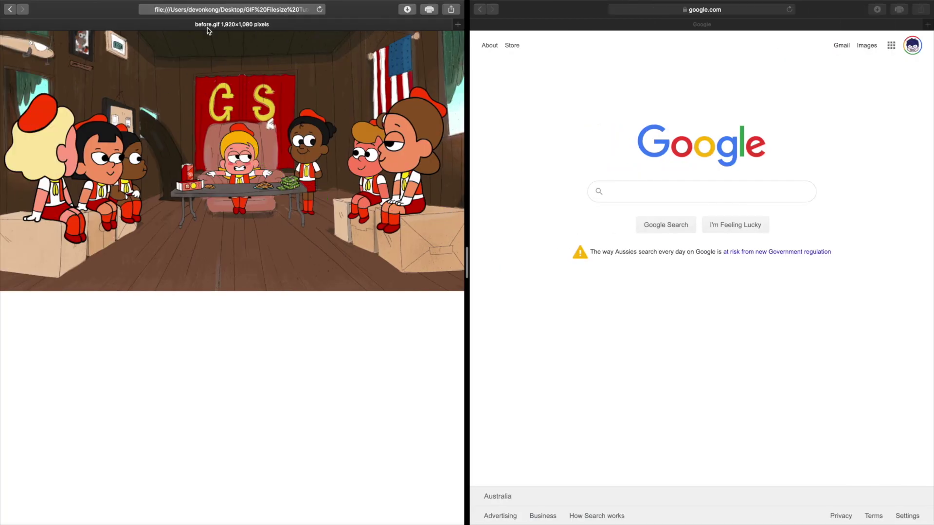
Step: Drag after.gif from Finder into the right Safari pane, beside before.gif
key("ctrl+Right")
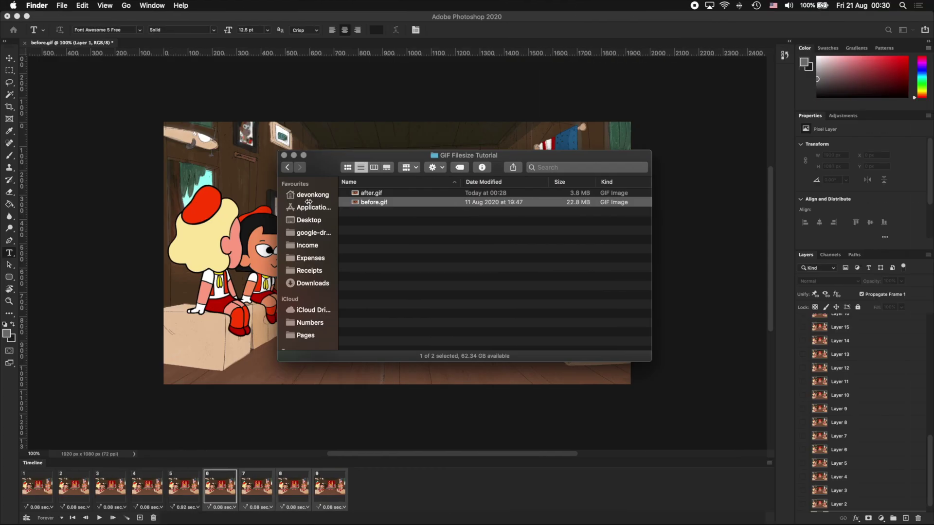
left_click_drag(369, 193, 679, 142)
key("ctrl+Left")
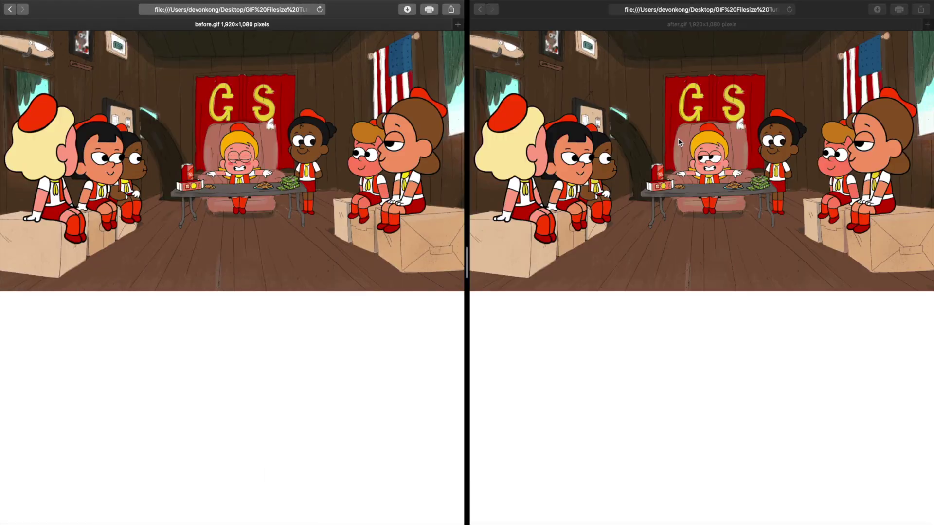